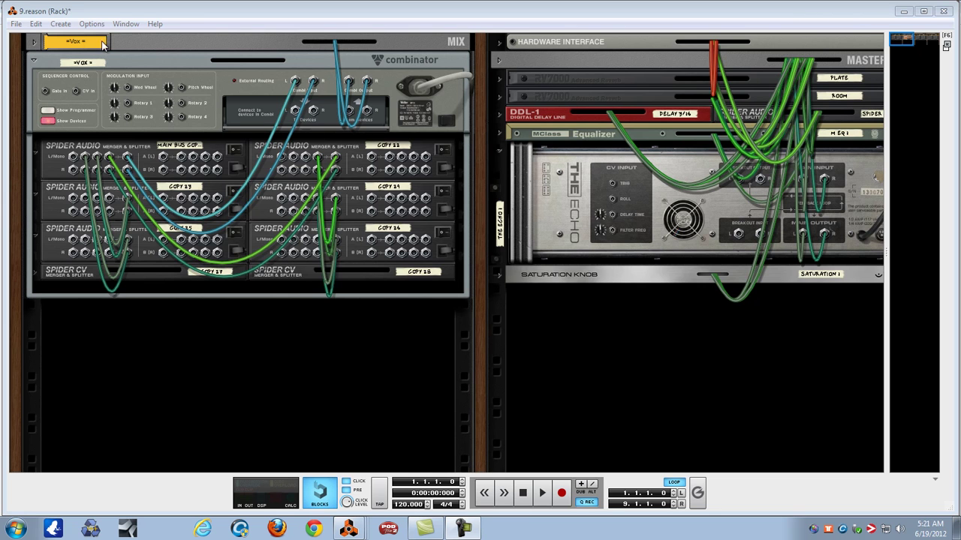
Unfold the =Vox= mix channel to its full panel, toggling Show Insert FX on and off twice
{"action": "left_click", "coordinate": [47, 48]}
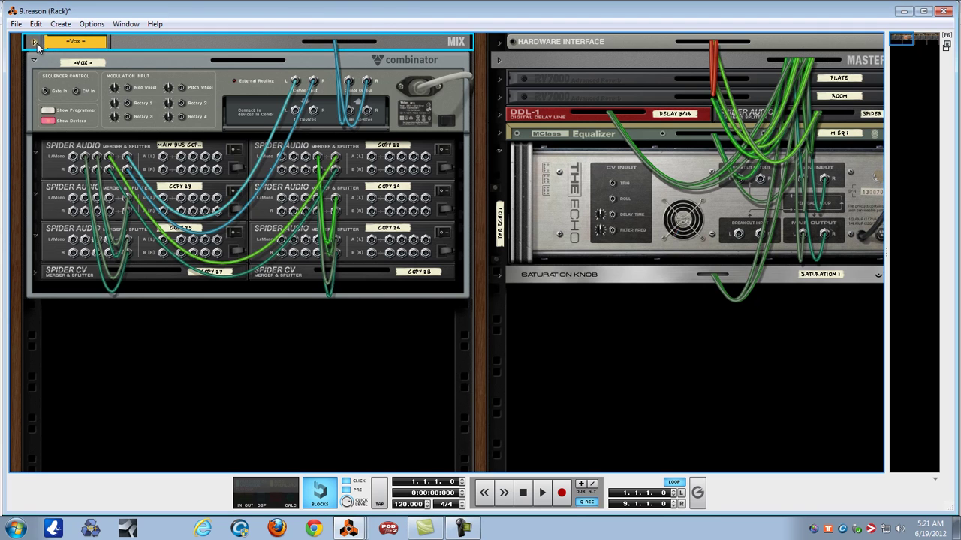
{"action": "left_click", "coordinate": [33, 43]}
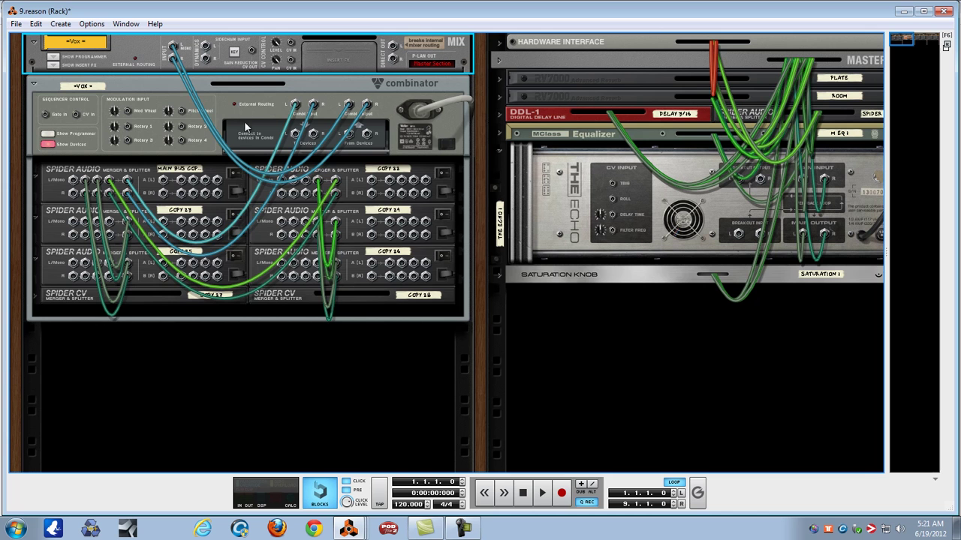
{"action": "left_click", "coordinate": [57, 66]}
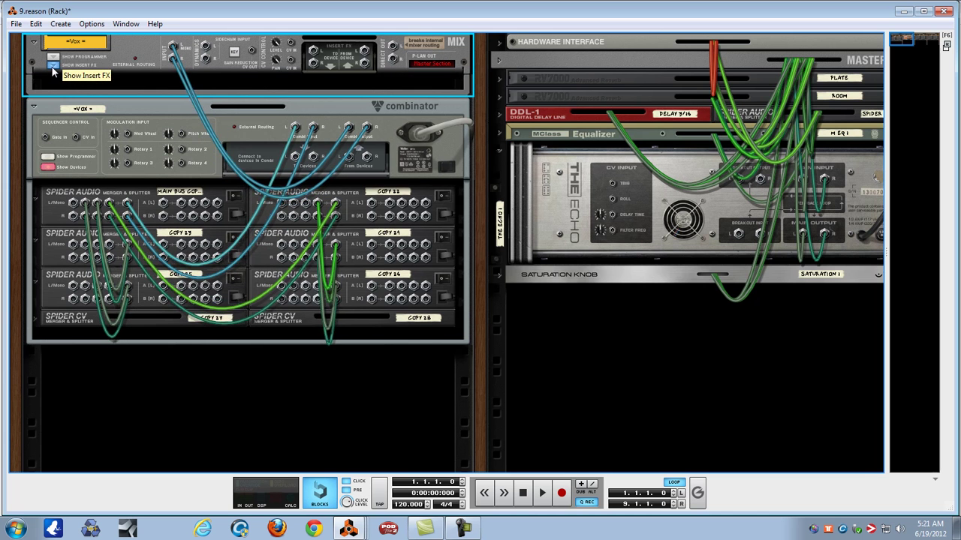
{"action": "left_click", "coordinate": [57, 65]}
{"action": "left_click", "coordinate": [58, 66]}
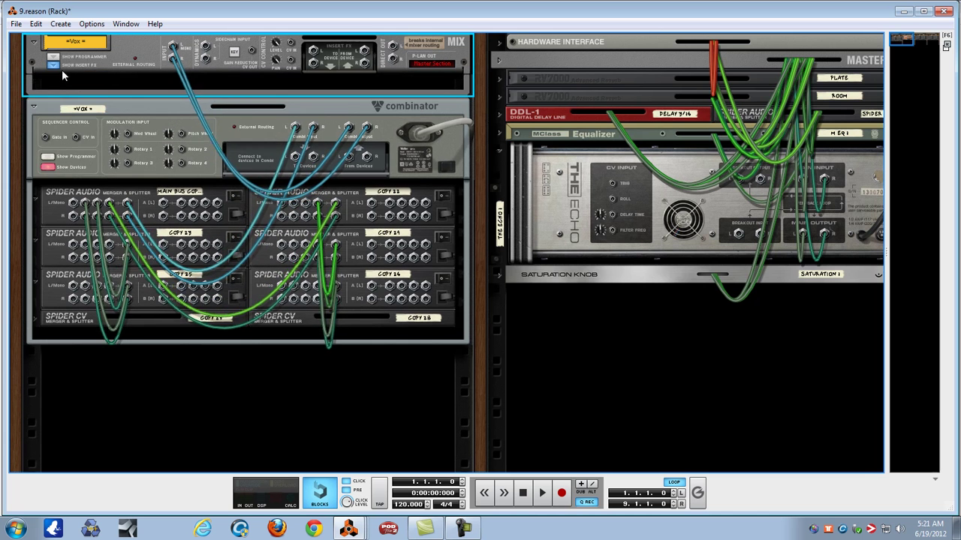
{"action": "left_click", "coordinate": [58, 66]}
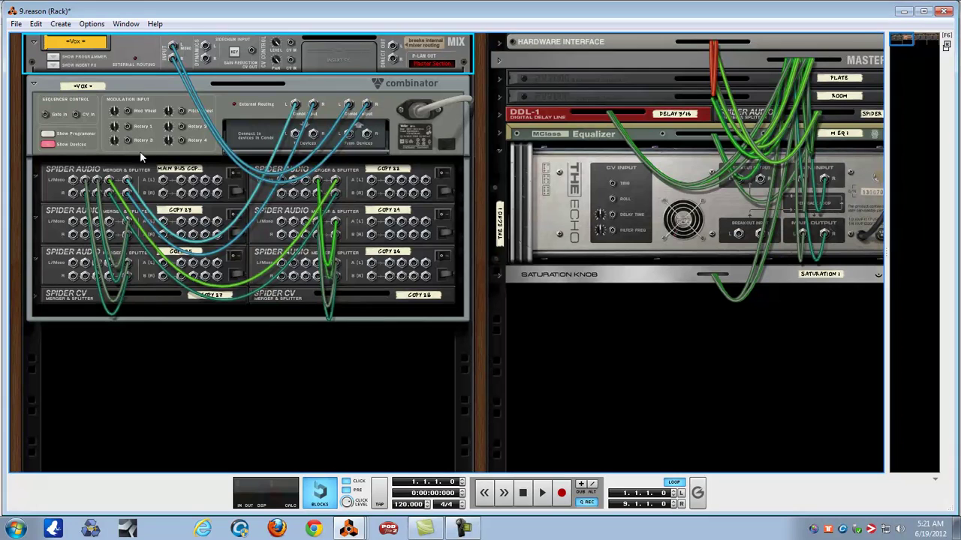
Add a new empty Combinator to the rack from the Utilities menu
{"action": "right_click", "coordinate": [196, 372]}
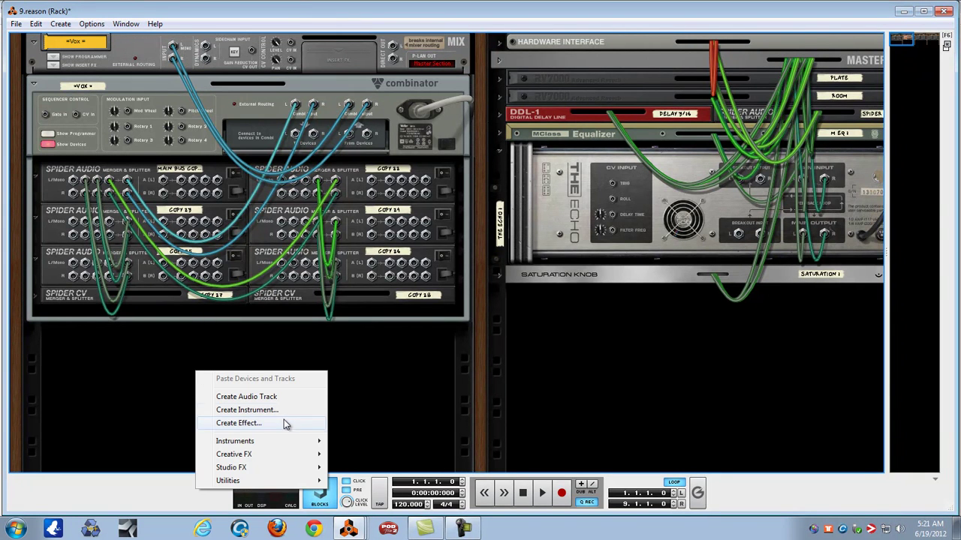
{"action": "mouse_move", "coordinate": [283, 445]}
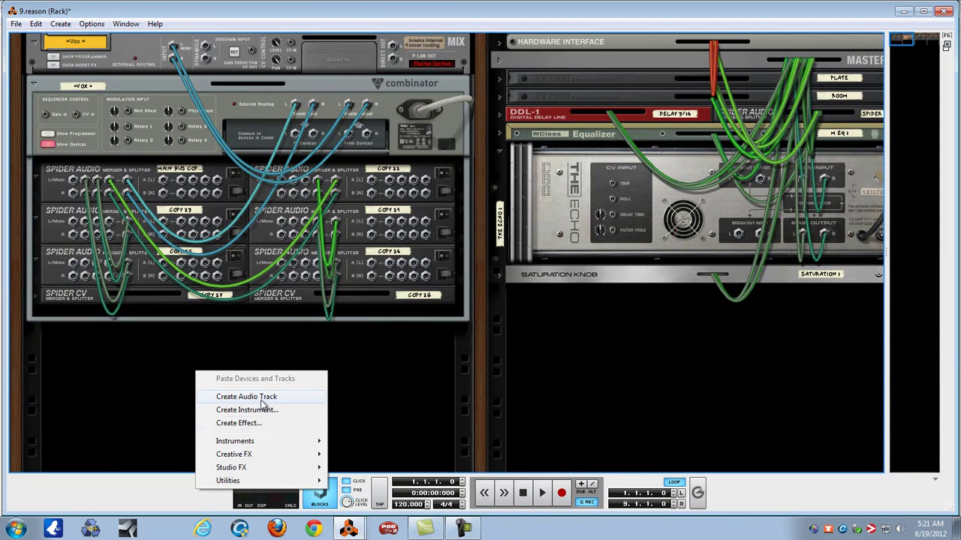
{"action": "mouse_move", "coordinate": [290, 482]}
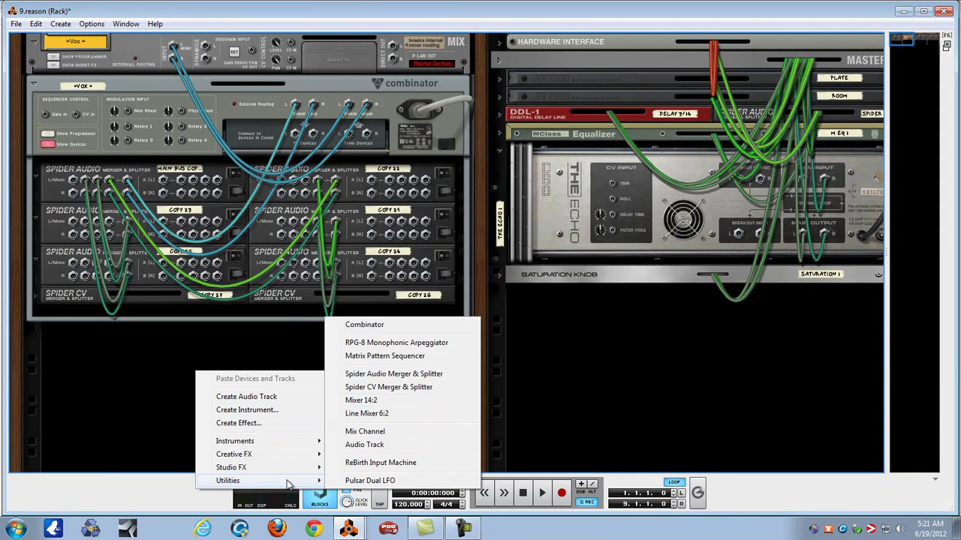
{"action": "left_click", "coordinate": [395, 332]}
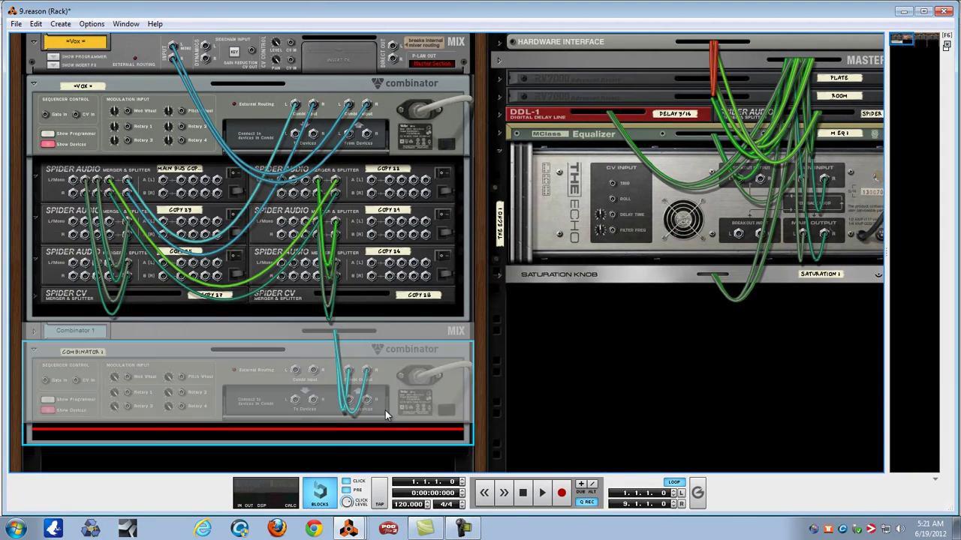
Place a Spider Audio Merger & Splitter inside Combinator 1
{"action": "right_click", "coordinate": [160, 436]}
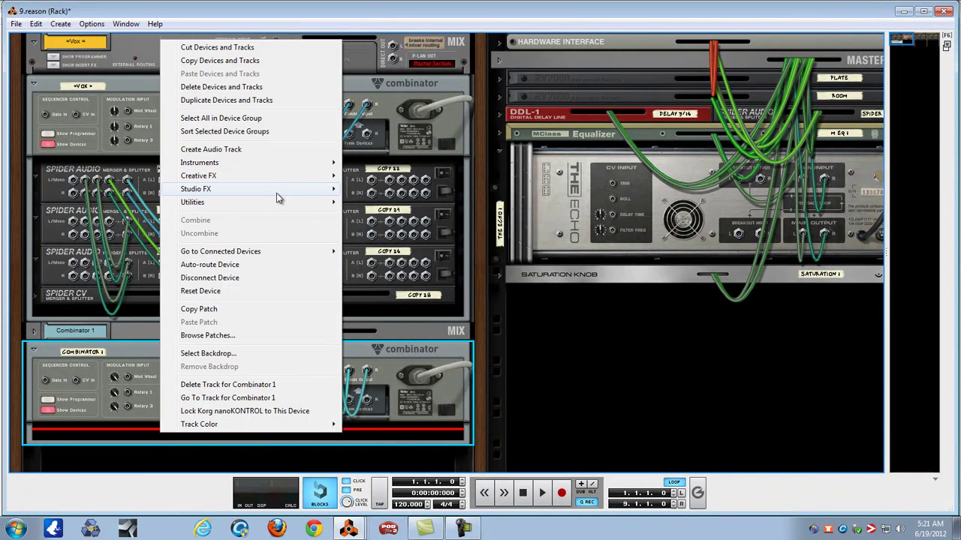
{"action": "mouse_move", "coordinate": [308, 207]}
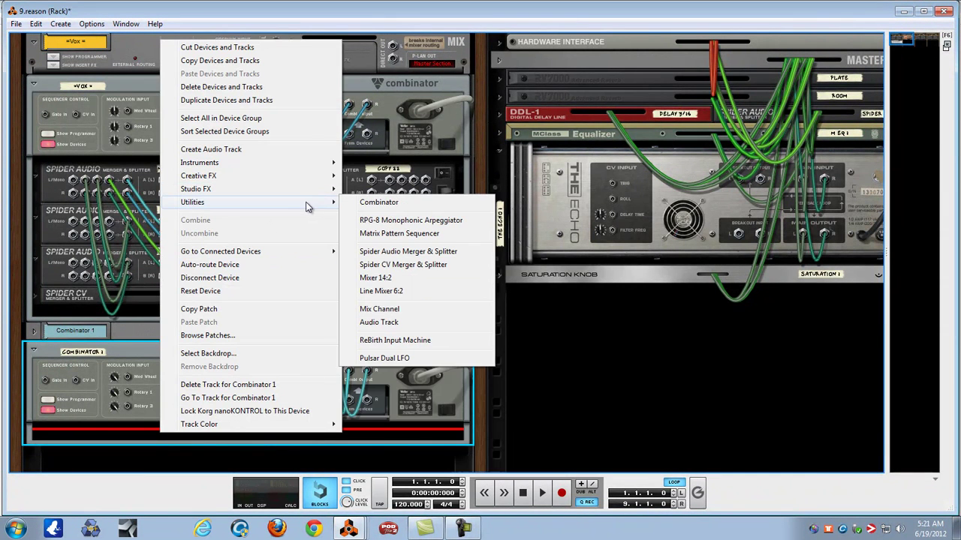
{"action": "left_click", "coordinate": [390, 252]}
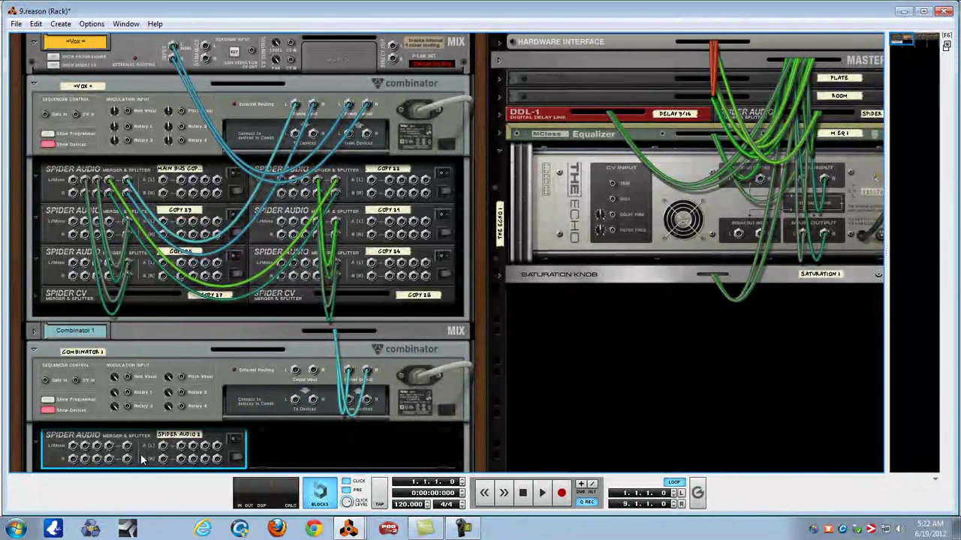
Duplicate the Spider Audio unit with Ctrl+D and patch a cable down to the unit below
{"action": "key", "text": "ctrl+d"}
{"action": "key", "text": "ctrl+d"}
{"action": "key", "text": "ctrl+d"}
{"action": "key", "text": "ctrl+d"}
{"action": "key", "text": "ctrl+d"}
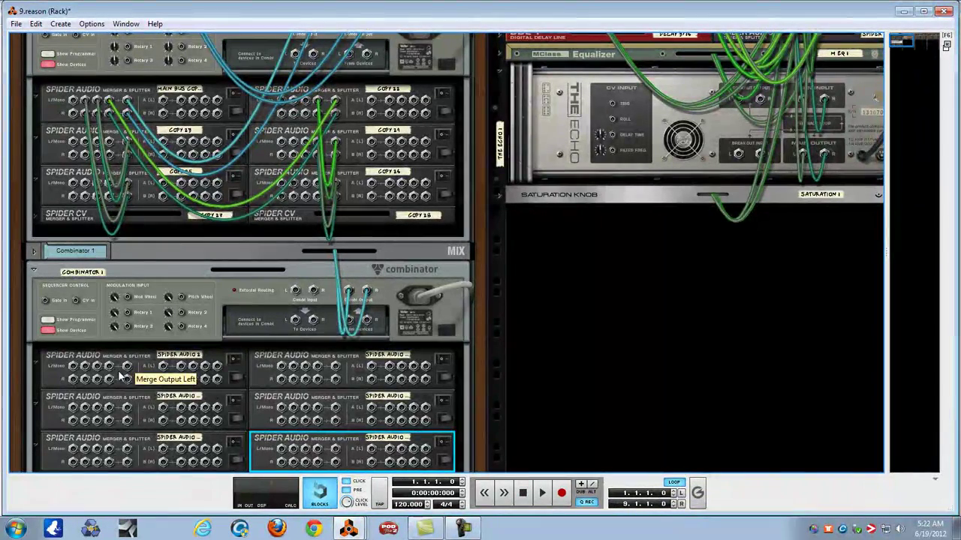
{"action": "left_click_drag", "start_coordinate": [108, 367], "coordinate": [125, 413]}
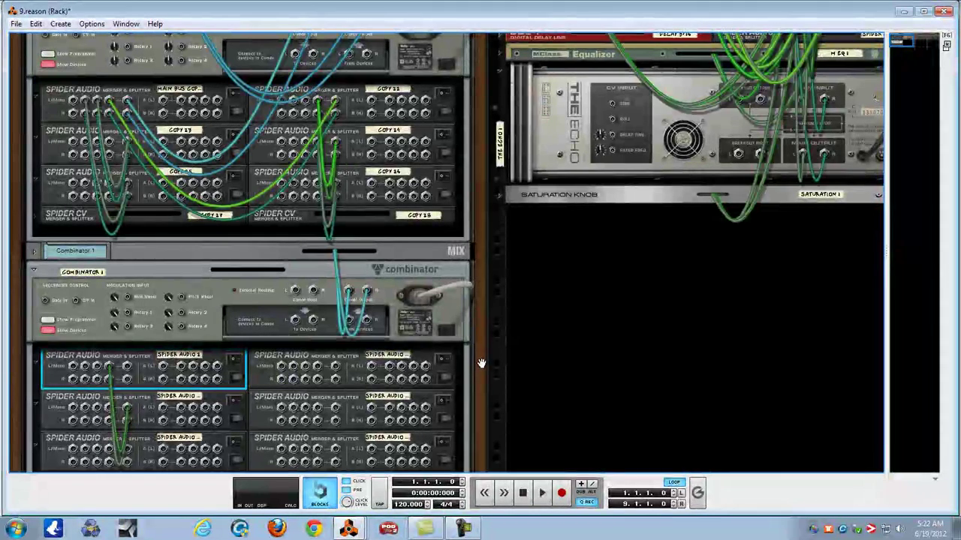
{"action": "left_click_drag", "start_coordinate": [483, 371], "coordinate": [472, 294]}
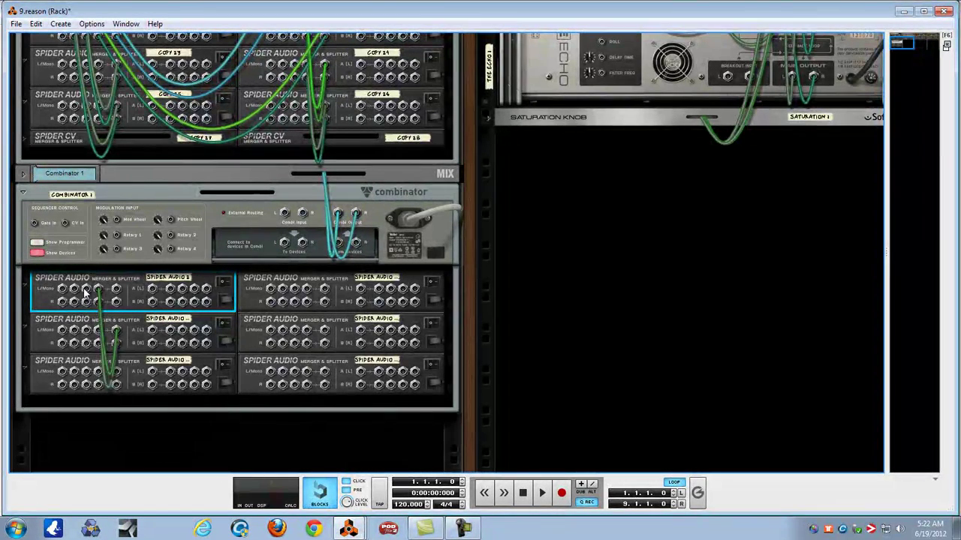
Cable the top splitter to the bottom one and Spider Audio 1's merge output to the Combi input
{"action": "left_click_drag", "start_coordinate": [86, 289], "coordinate": [98, 384]}
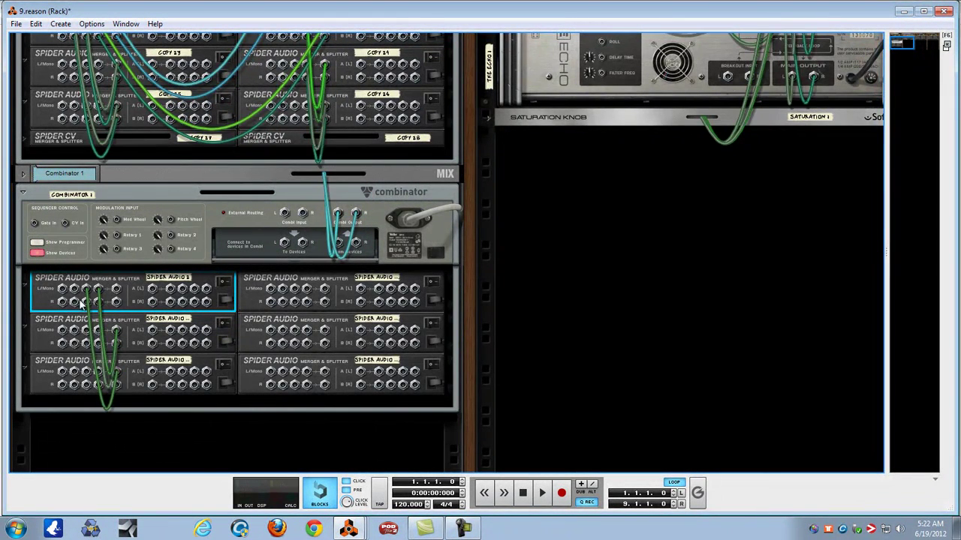
{"action": "left_click_drag", "start_coordinate": [87, 302], "coordinate": [117, 385]}
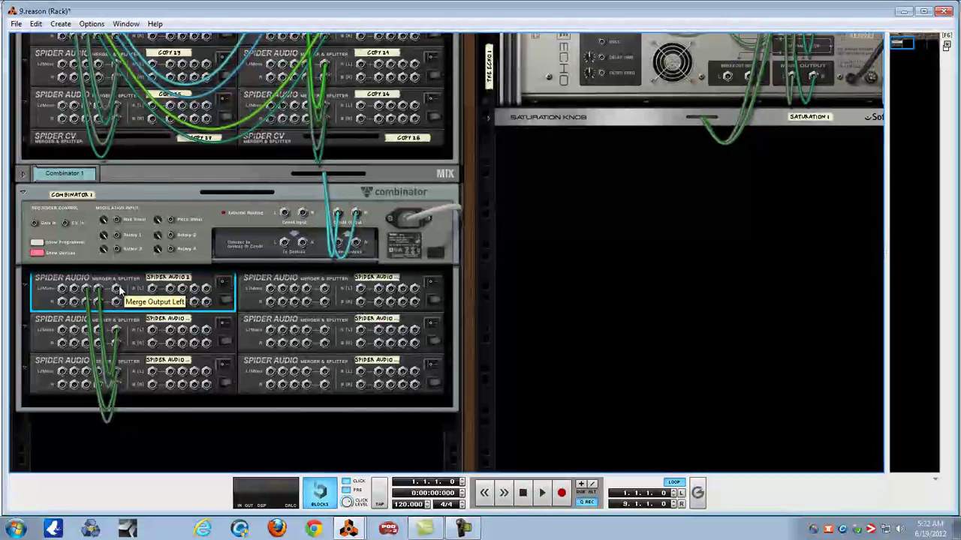
{"action": "left_click_drag", "start_coordinate": [115, 298], "coordinate": [286, 214]}
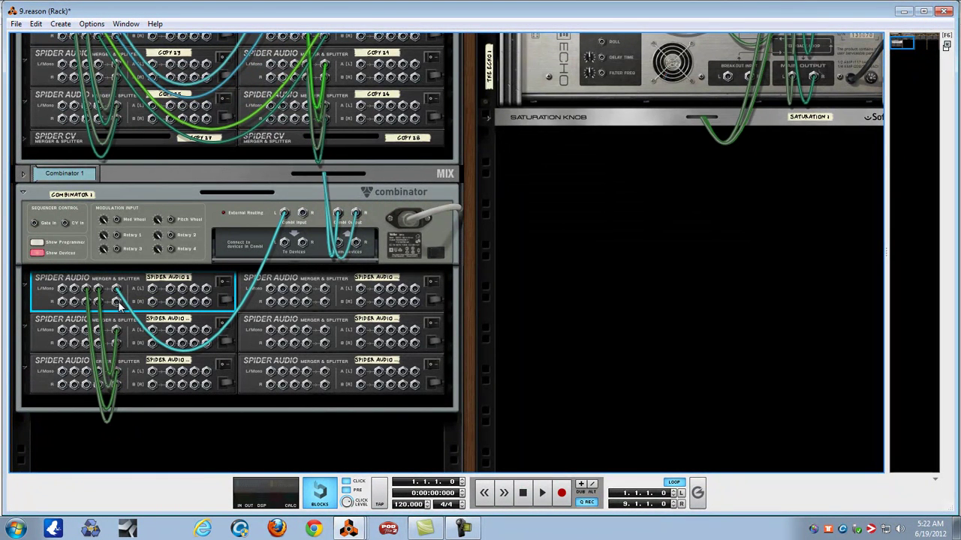
{"action": "left_click_drag", "start_coordinate": [117, 303], "coordinate": [43, 186]}
Unfold Combinator 1's mix channel and reroute Spider Audio 1's merge output to its left input
{"action": "left_click", "coordinate": [22, 177]}
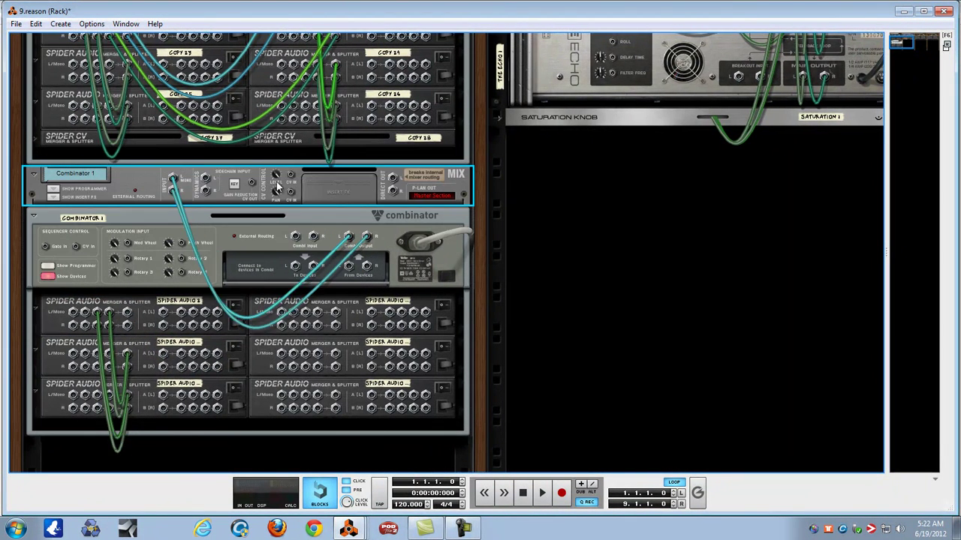
{"action": "left_click_drag", "start_coordinate": [175, 180], "coordinate": [184, 218]}
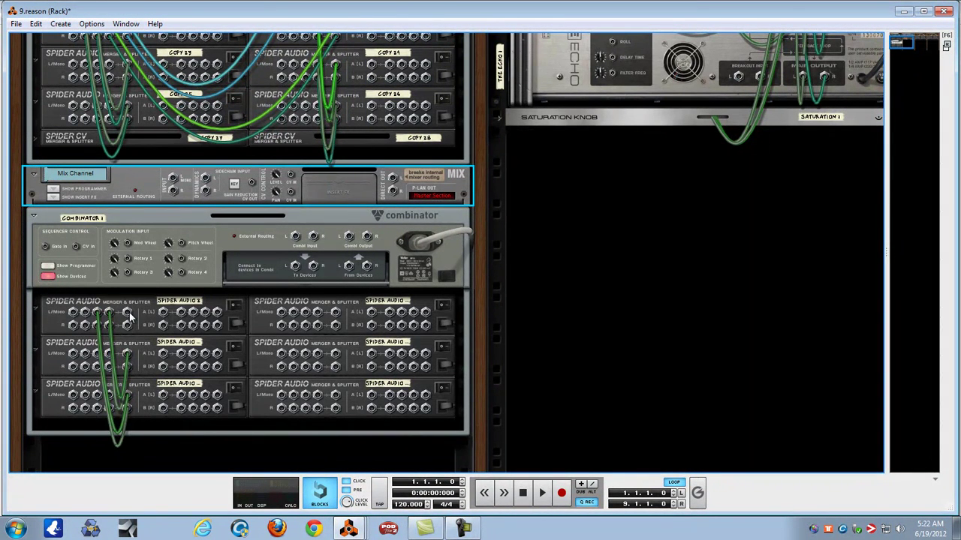
{"action": "left_click_drag", "start_coordinate": [129, 317], "coordinate": [174, 192]}
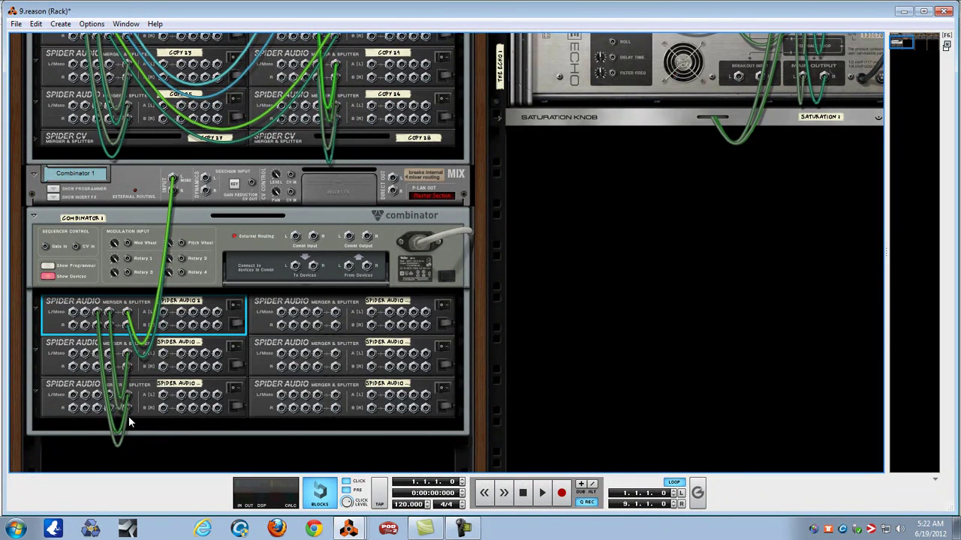
Patch the first and second left-hand Spider Audio units into the right-hand units' inputs
{"action": "left_click_drag", "start_coordinate": [83, 319], "coordinate": [337, 314]}
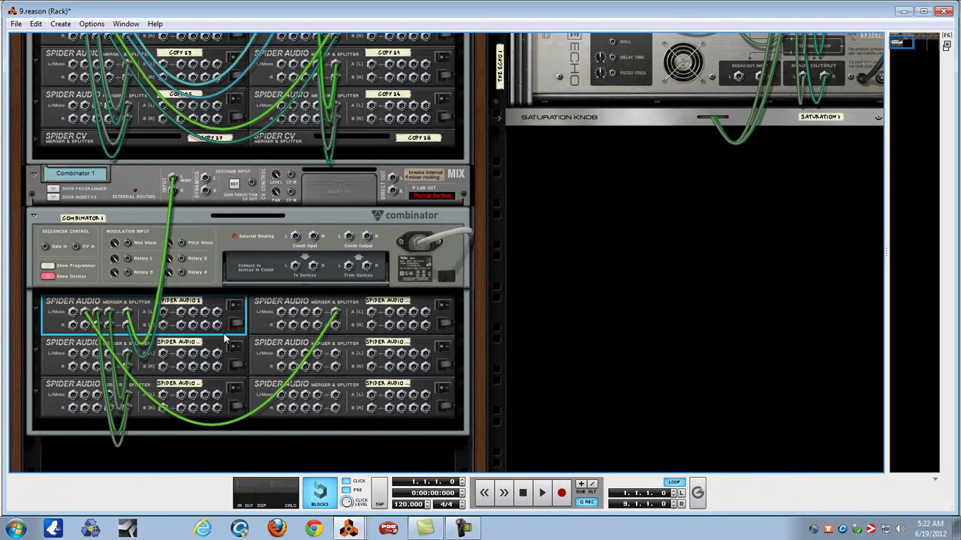
{"action": "left_click_drag", "start_coordinate": [118, 348], "coordinate": [335, 325]}
{"action": "left_click_drag", "start_coordinate": [72, 316], "coordinate": [335, 353]}
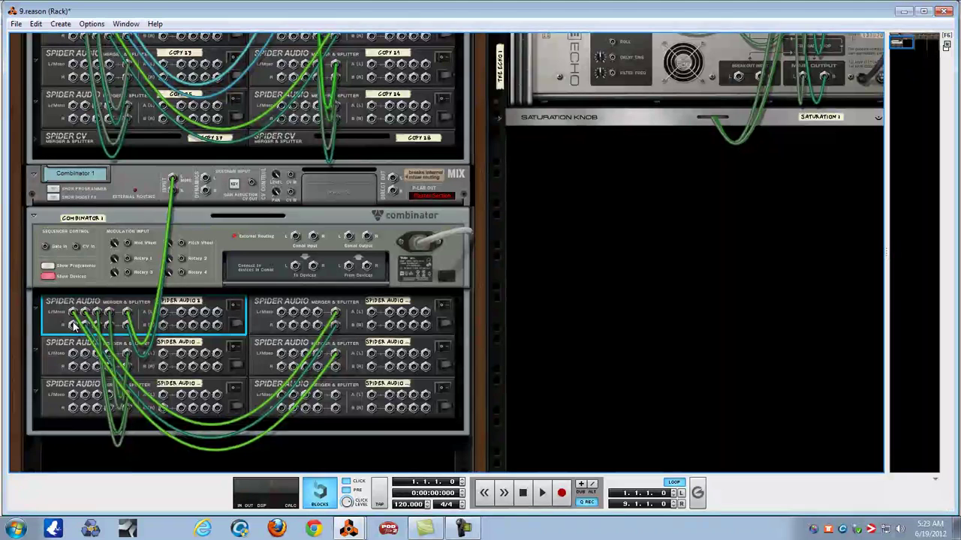
{"action": "left_click_drag", "start_coordinate": [74, 324], "coordinate": [340, 367]}
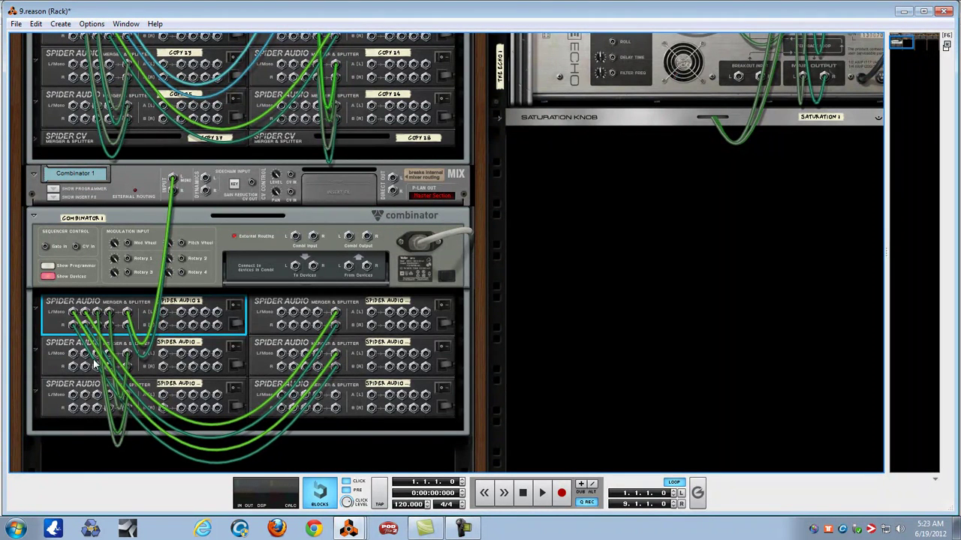
{"action": "left_click_drag", "start_coordinate": [110, 355], "coordinate": [251, 398]}
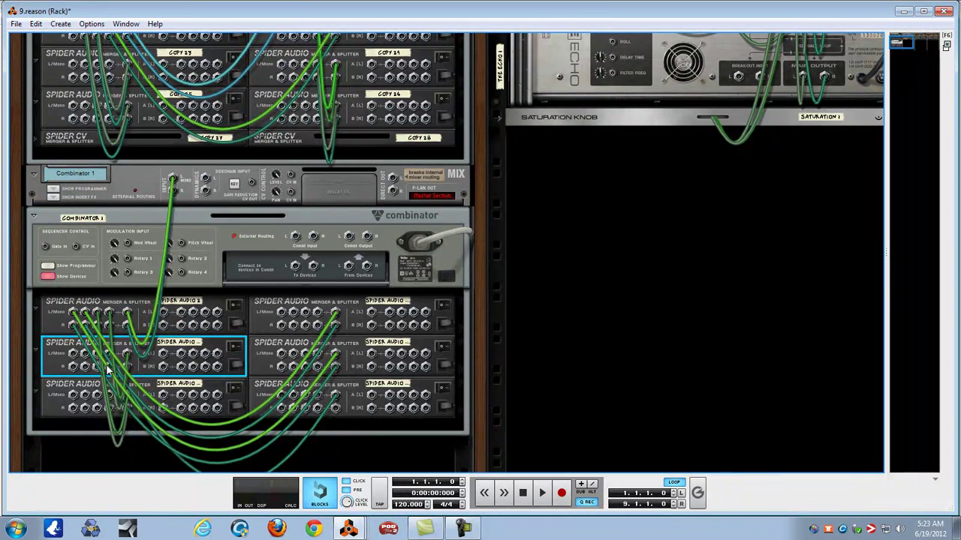
{"action": "left_click_drag", "start_coordinate": [108, 368], "coordinate": [311, 403]}
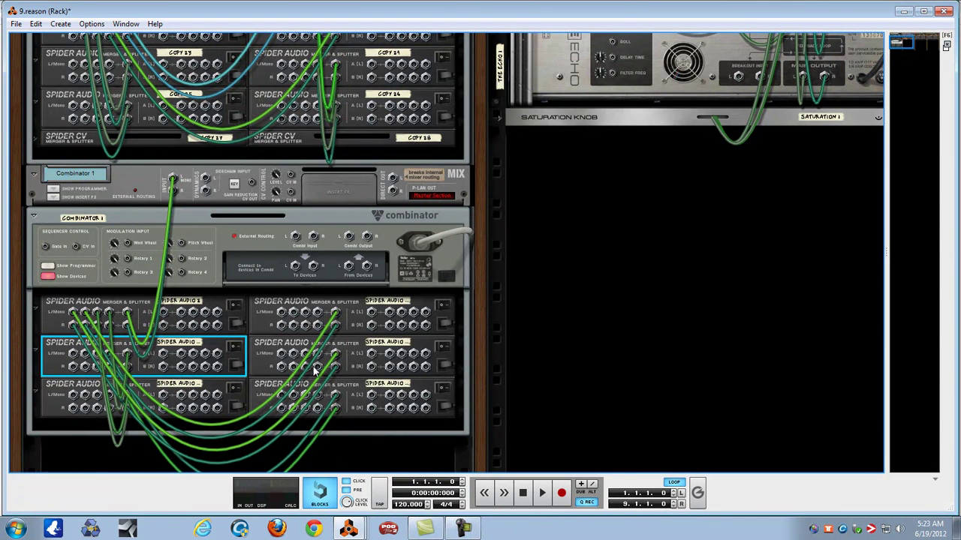
Insert a Softube FET Compressor into Combinator 1 and cable its audio in and out to the mix channel
{"action": "left_click", "coordinate": [144, 426]}
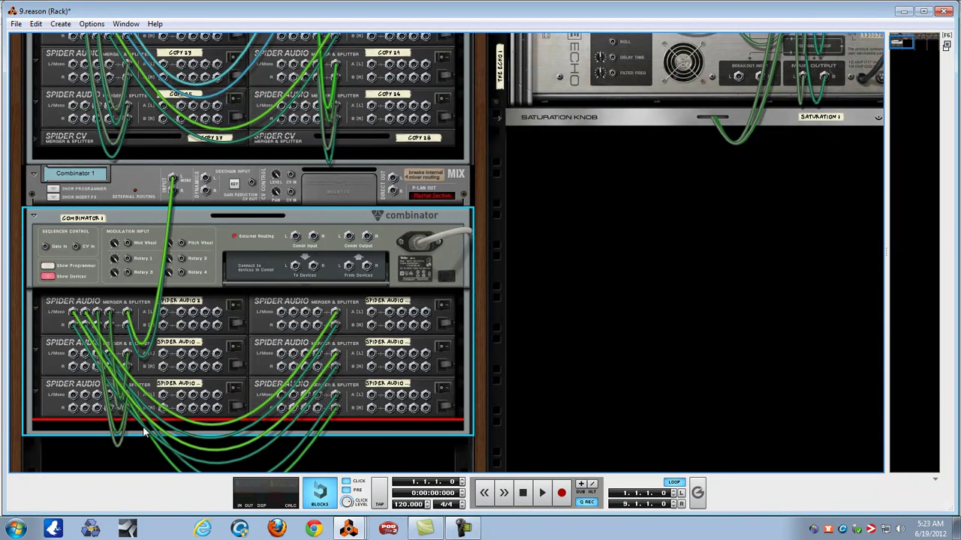
{"action": "right_click", "coordinate": [143, 426]}
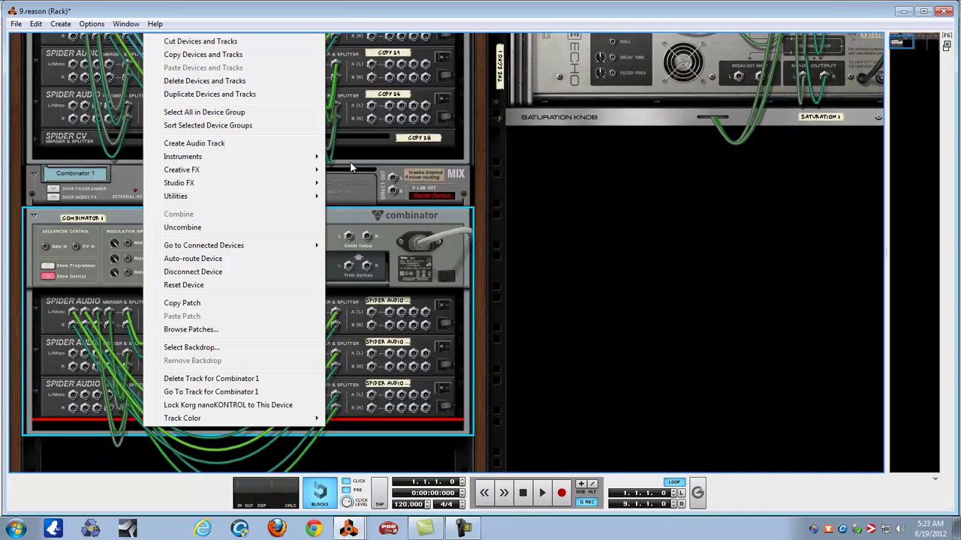
{"action": "mouse_move", "coordinate": [231, 188]}
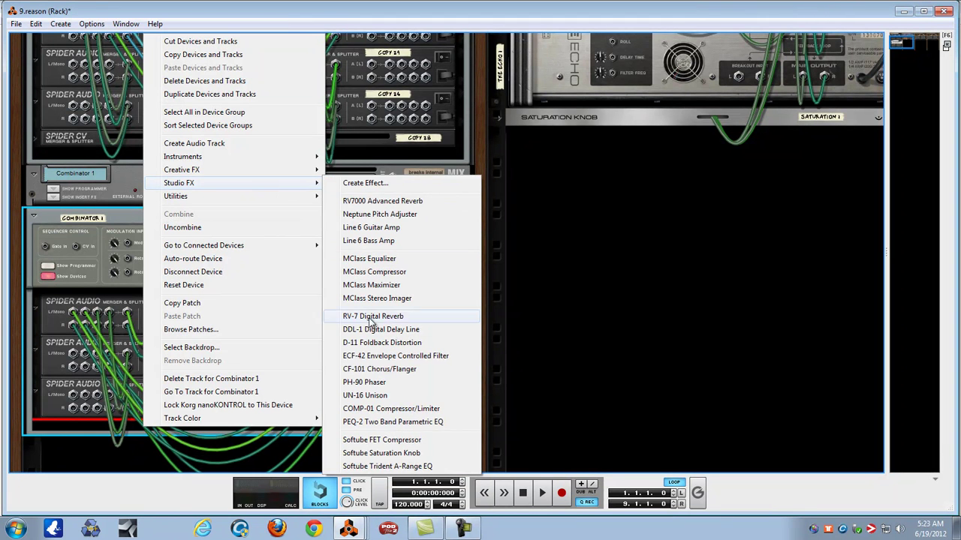
{"action": "left_click", "coordinate": [380, 440]}
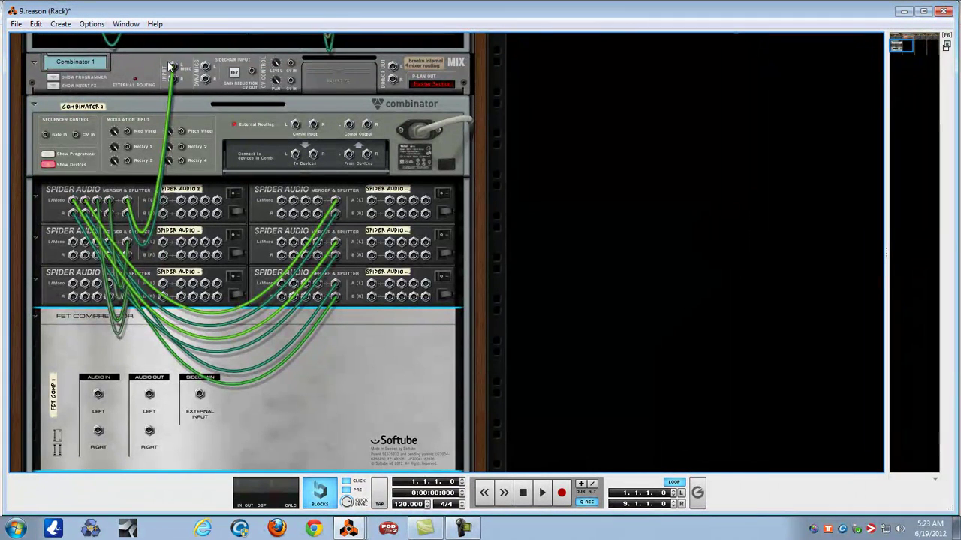
{"action": "left_click_drag", "start_coordinate": [127, 201], "coordinate": [98, 395]}
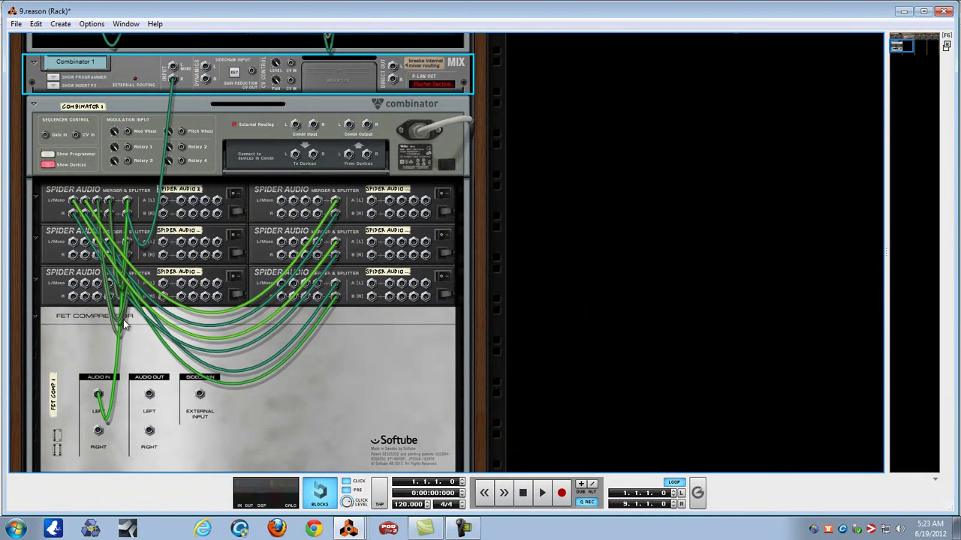
{"action": "left_click_drag", "start_coordinate": [171, 81], "coordinate": [98, 430]}
{"action": "left_click_drag", "start_coordinate": [146, 401], "coordinate": [172, 68]}
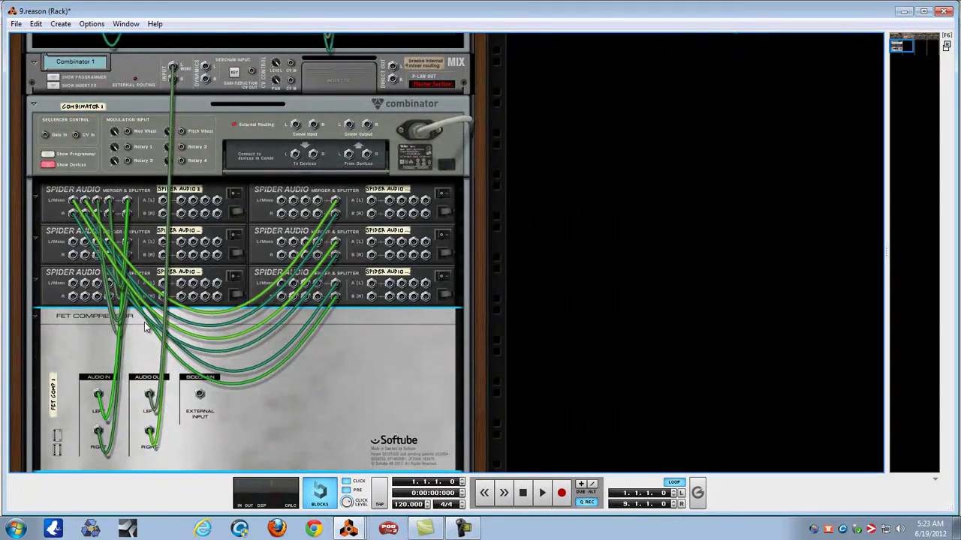
Flip the rack to the front panels and move the view to the bus combinators
{"action": "key", "text": "Tab"}
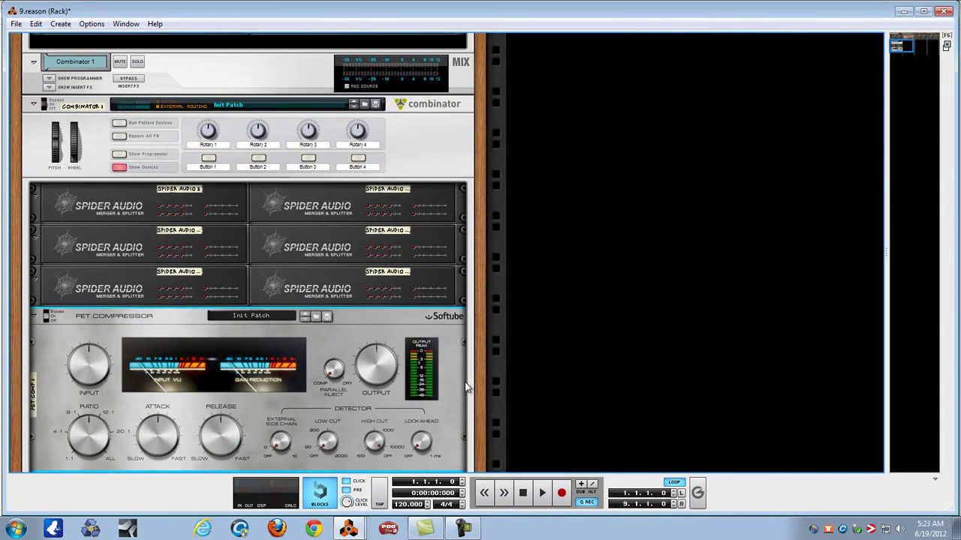
{"action": "scroll", "coordinate": [470, 274], "scroll_direction": "down", "scroll_amount": 5}
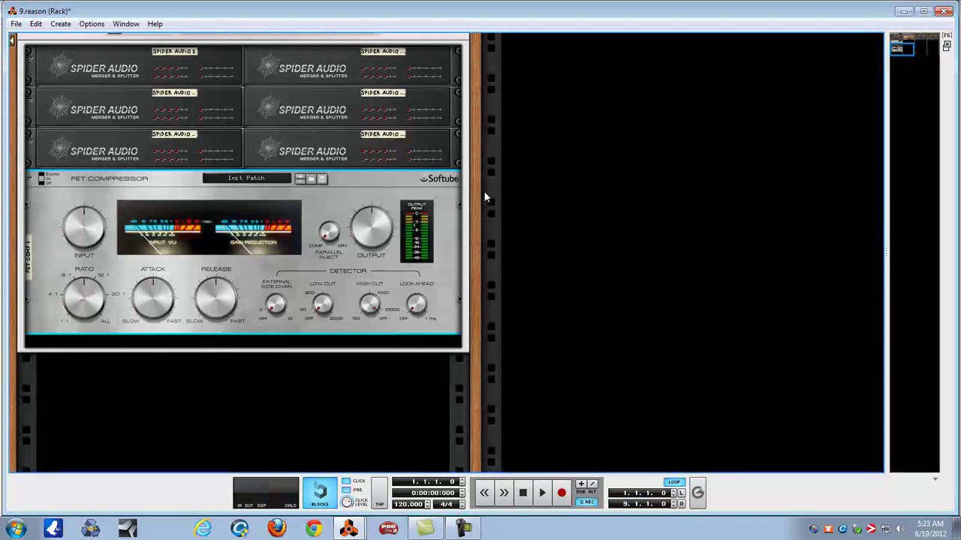
{"action": "scroll", "coordinate": [475, 171], "scroll_direction": "up", "scroll_amount": 8}
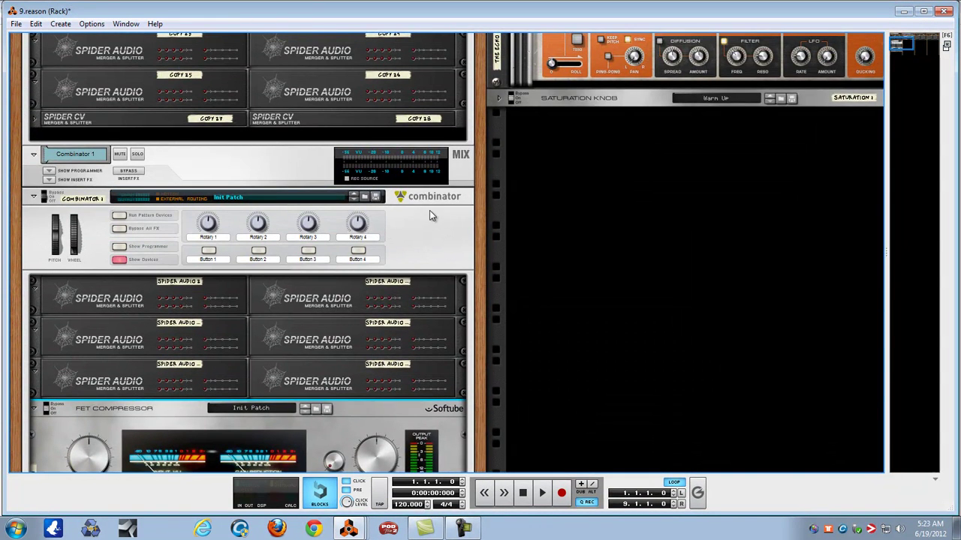
{"action": "scroll", "coordinate": [488, 172], "scroll_direction": "up", "scroll_amount": 6}
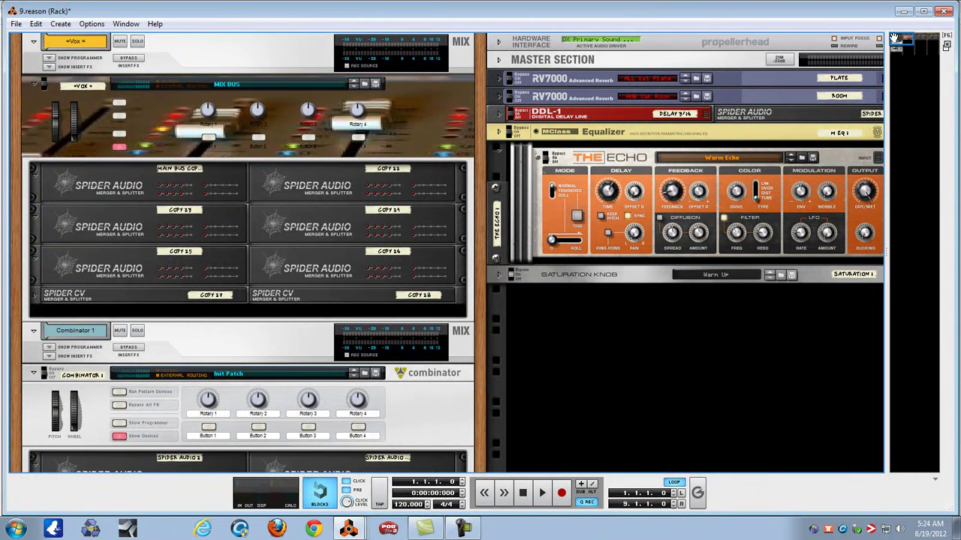
{"action": "left_click_drag", "start_coordinate": [893, 37], "coordinate": [886, 143]}
Create a Kong Drum Designer below the Drums Bus combinator, then move the view to the Master Section
{"action": "right_click", "coordinate": [635, 345]}
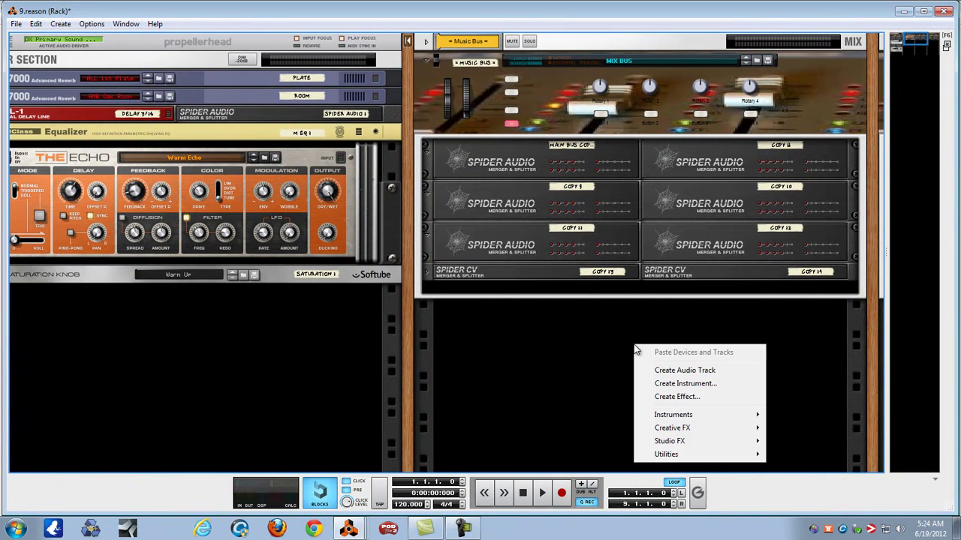
{"action": "mouse_move", "coordinate": [674, 416]}
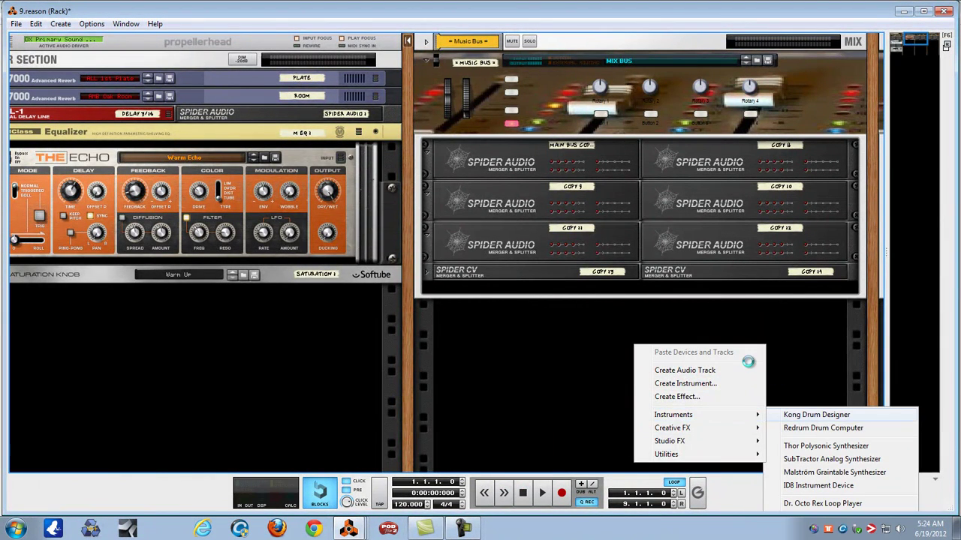
{"action": "left_click", "coordinate": [811, 417]}
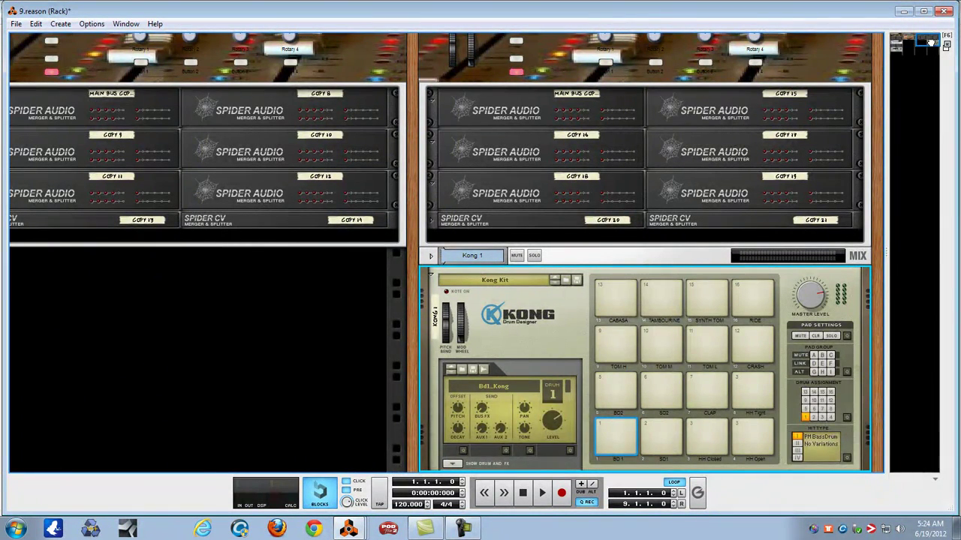
{"action": "left_click_drag", "start_coordinate": [931, 43], "coordinate": [935, 28]}
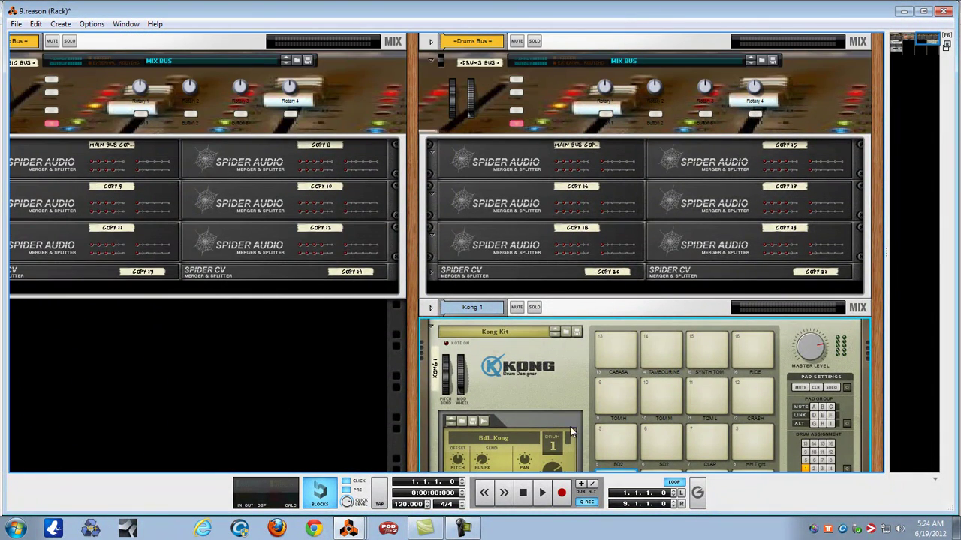
{"action": "left_click_drag", "start_coordinate": [937, 44], "coordinate": [909, 36]}
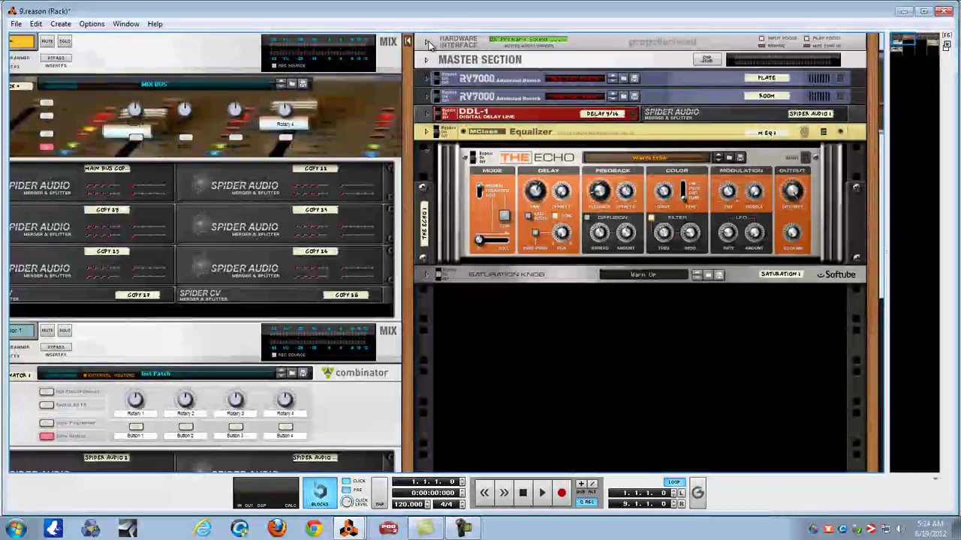
Unfold the Hardware Interface, briefly expand the Master Section and its insert FX, then fold it back
{"action": "left_click", "coordinate": [424, 46]}
{"action": "left_click", "coordinate": [425, 44]}
{"action": "left_click", "coordinate": [426, 144]}
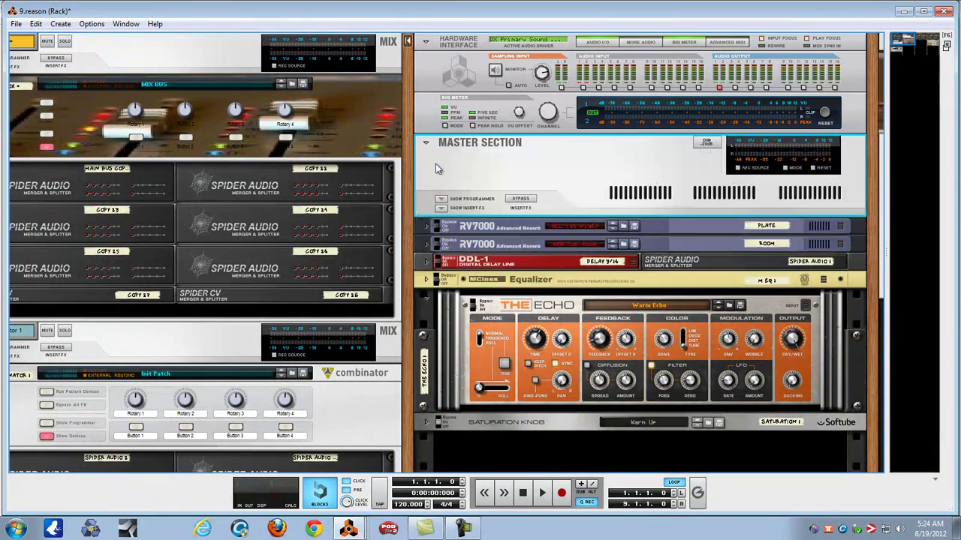
{"action": "left_click", "coordinate": [441, 209]}
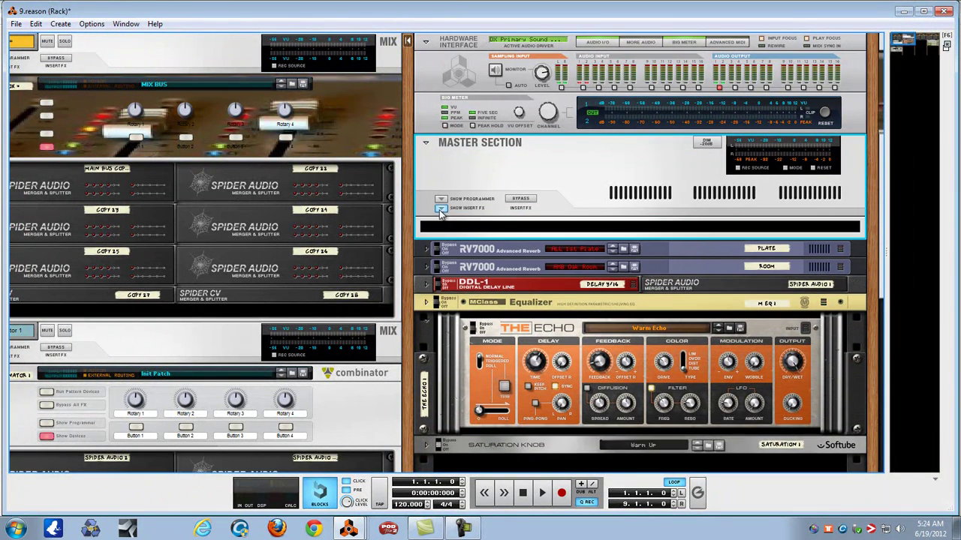
{"action": "left_click", "coordinate": [441, 208]}
{"action": "left_click", "coordinate": [426, 142]}
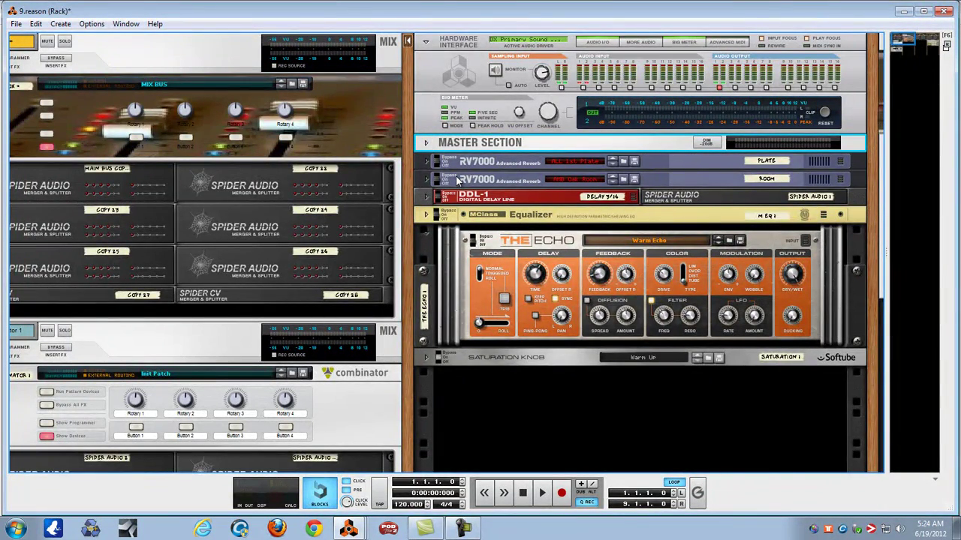
In the Mixer, move Kong 1 after Drums Bus and Combinator 1 right after Music Bus
{"action": "key", "text": "F5"}
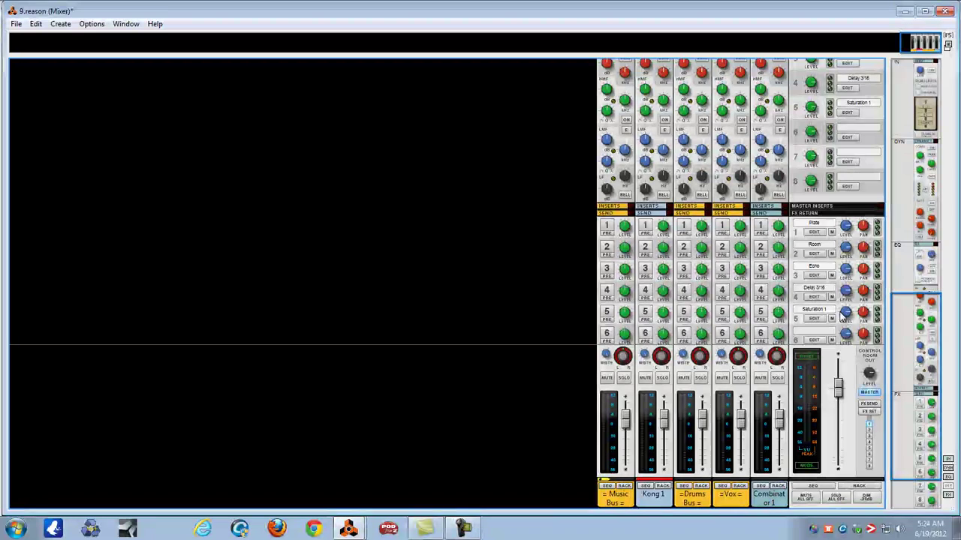
{"action": "scroll", "coordinate": [873, 180], "scroll_direction": "up", "scroll_amount": 10}
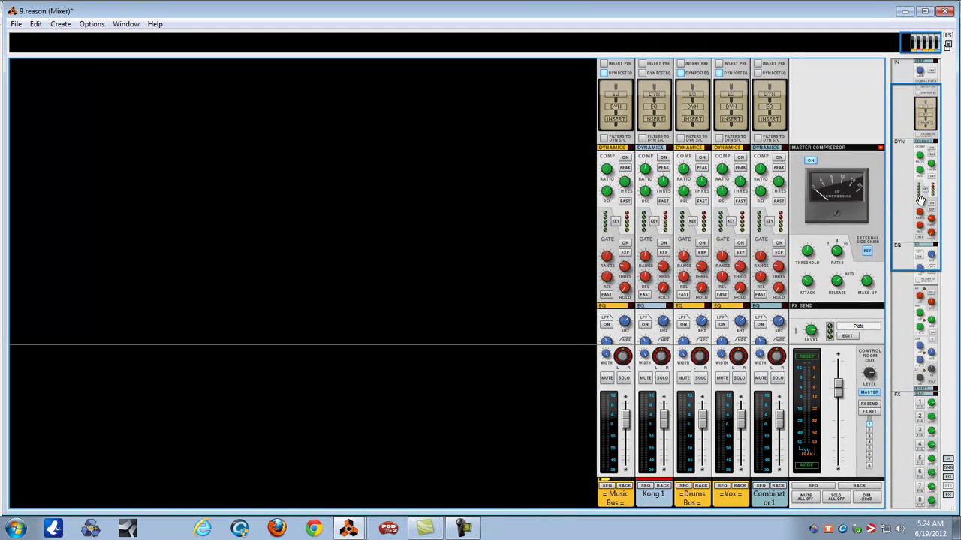
{"action": "scroll", "coordinate": [916, 192], "scroll_direction": "down", "scroll_amount": 10}
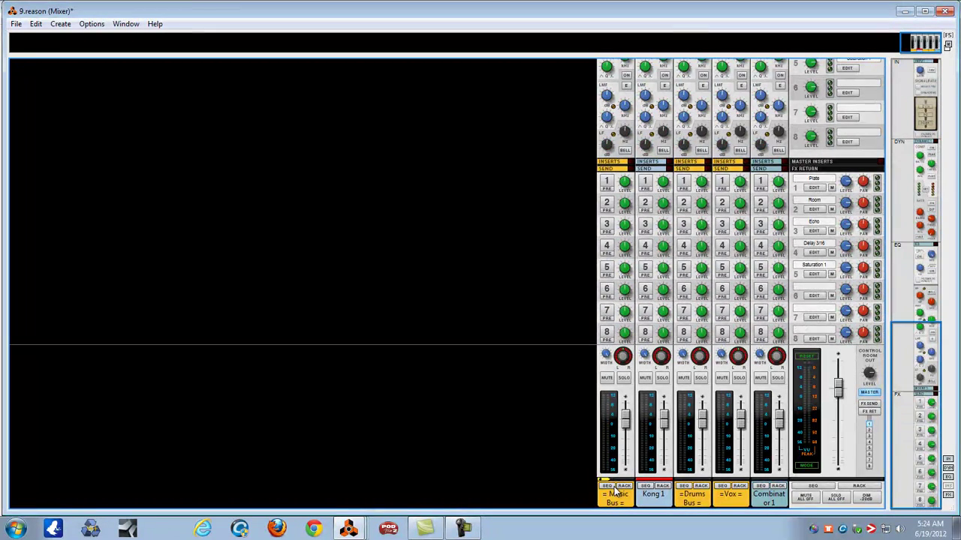
{"action": "left_click_drag", "start_coordinate": [646, 505], "coordinate": [706, 507]}
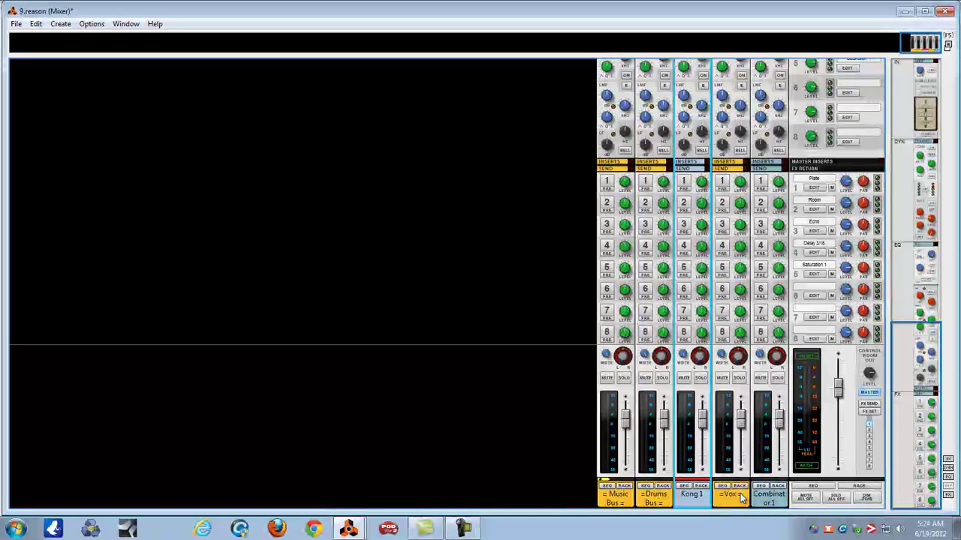
{"action": "left_click_drag", "start_coordinate": [781, 504], "coordinate": [632, 505]}
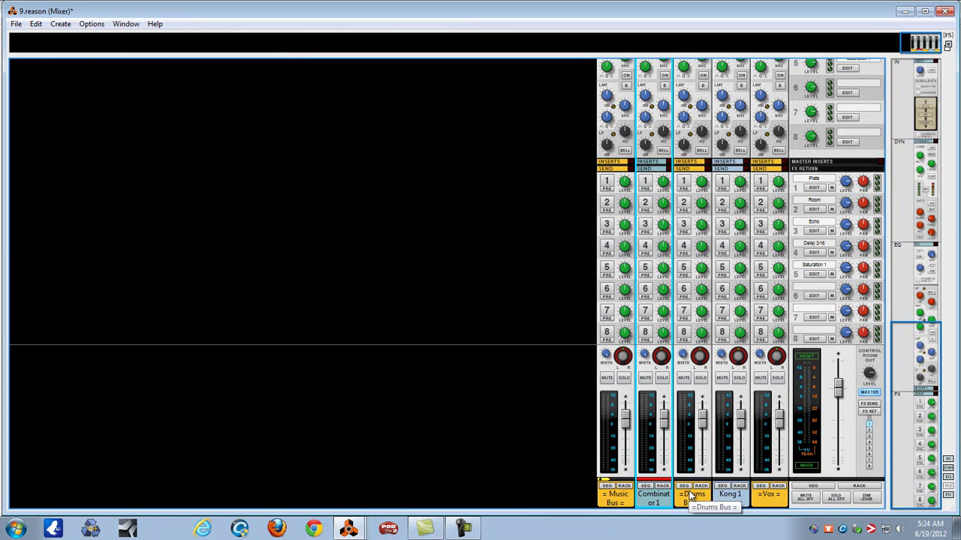
Rename the Vox channel to 'Vox bus' and switch back to the rack with F5
{"action": "double_click", "coordinate": [764, 497]}
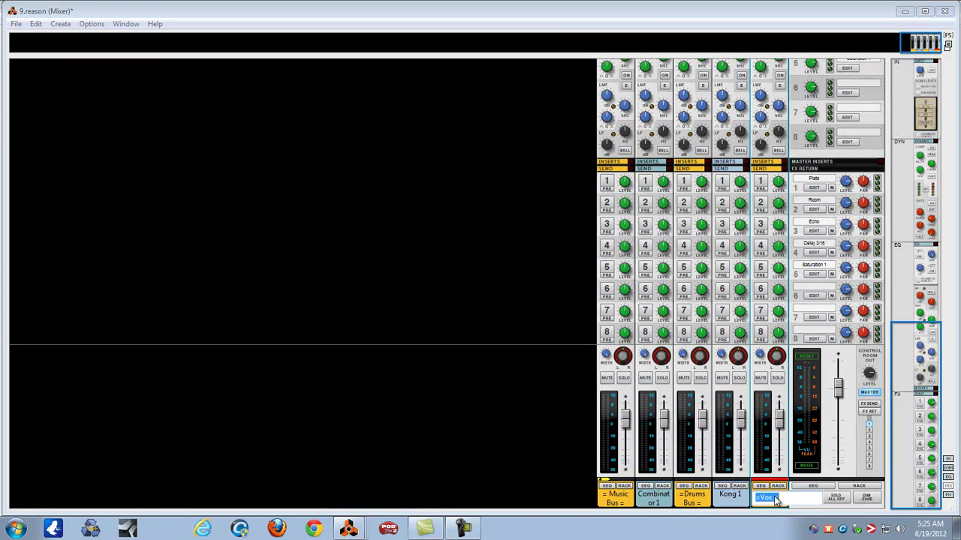
{"action": "left_click", "coordinate": [775, 500]}
{"action": "type", "text": "bus ="}
{"action": "key", "text": "Return"}
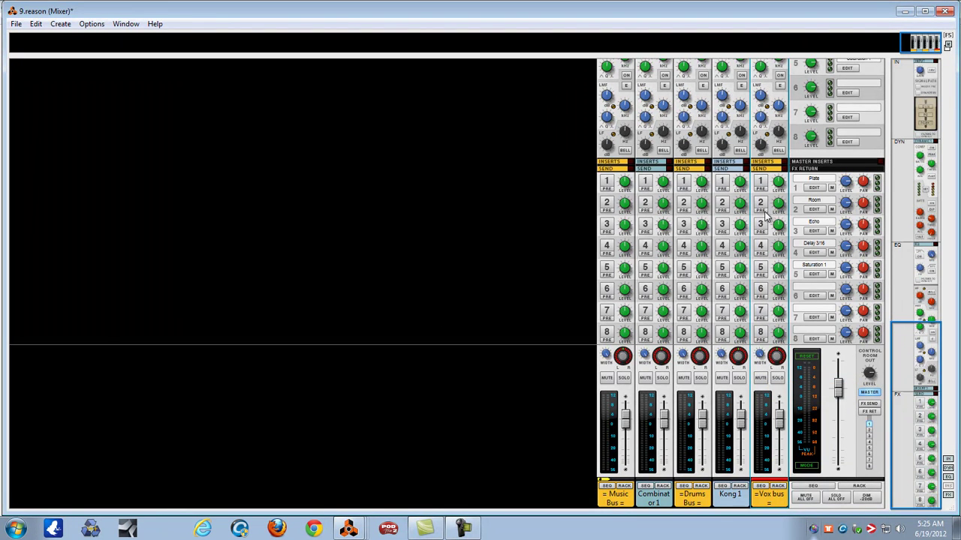
{"action": "key", "text": "F5"}
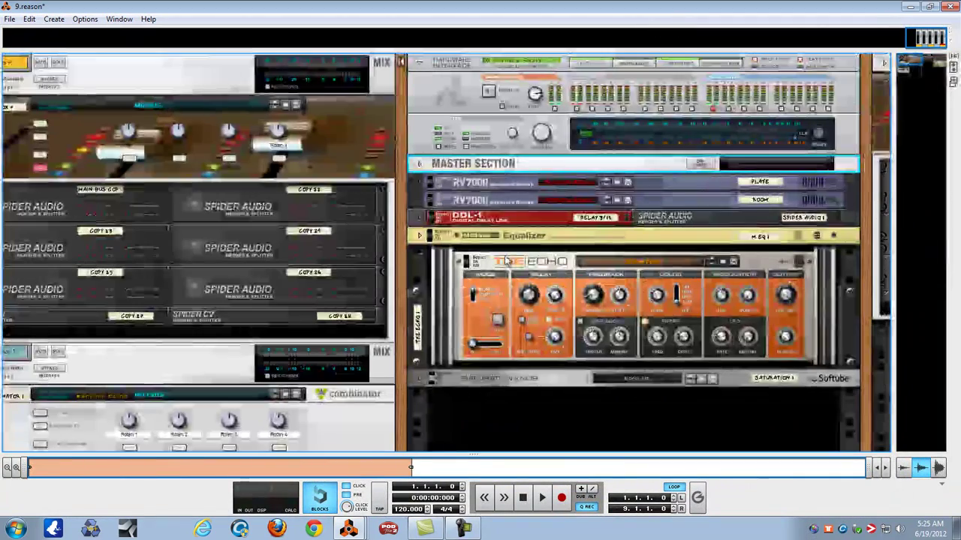
Enlarge the rack area over the mixer and bring the left rack column into view
{"action": "left_click_drag", "start_coordinate": [504, 255], "coordinate": [510, 51]}
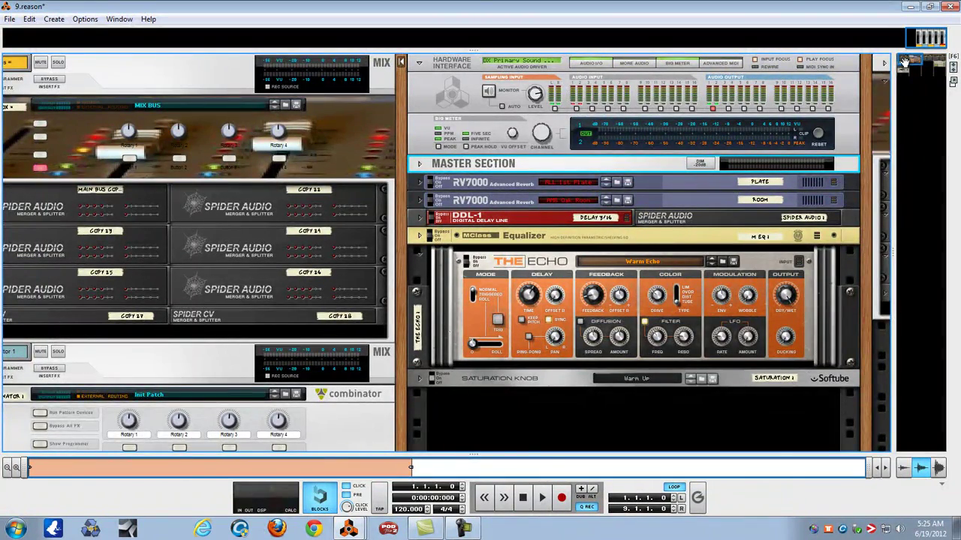
{"action": "left_click", "coordinate": [902, 60]}
{"action": "mouse_move", "coordinate": [895, 60]}
{"action": "left_mouse_down"}
{"action": "mouse_move", "coordinate": [917, 61]}
{"action": "mouse_move", "coordinate": [906, 58]}
{"action": "left_mouse_up"}
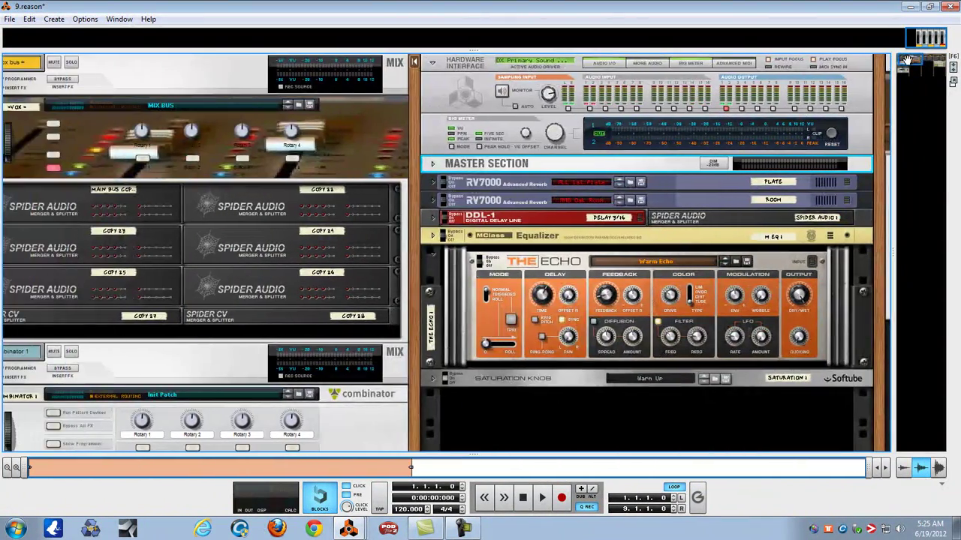
Unfold the Master Section while viewing the rear cabling, then return to the front and the Mixer
{"action": "key", "text": "Tab"}
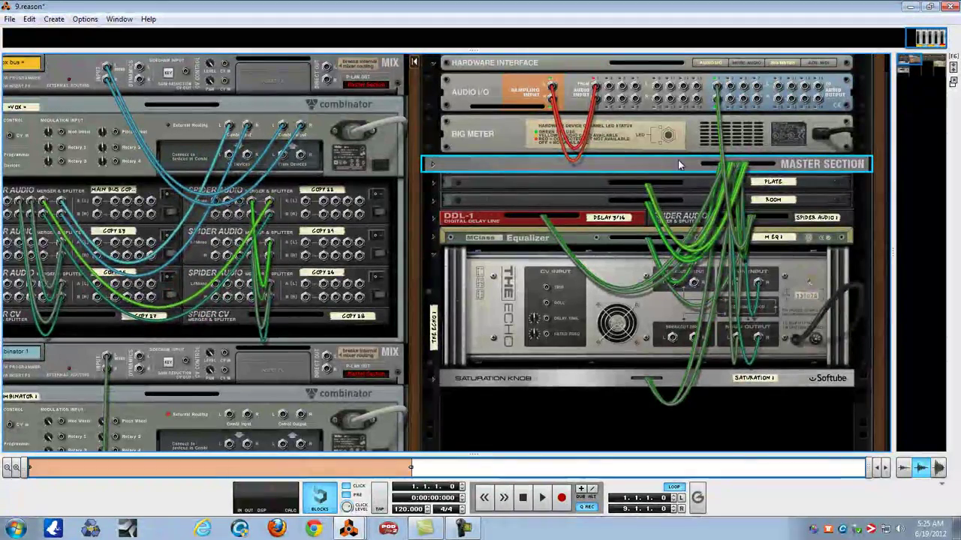
{"action": "left_click", "coordinate": [433, 166]}
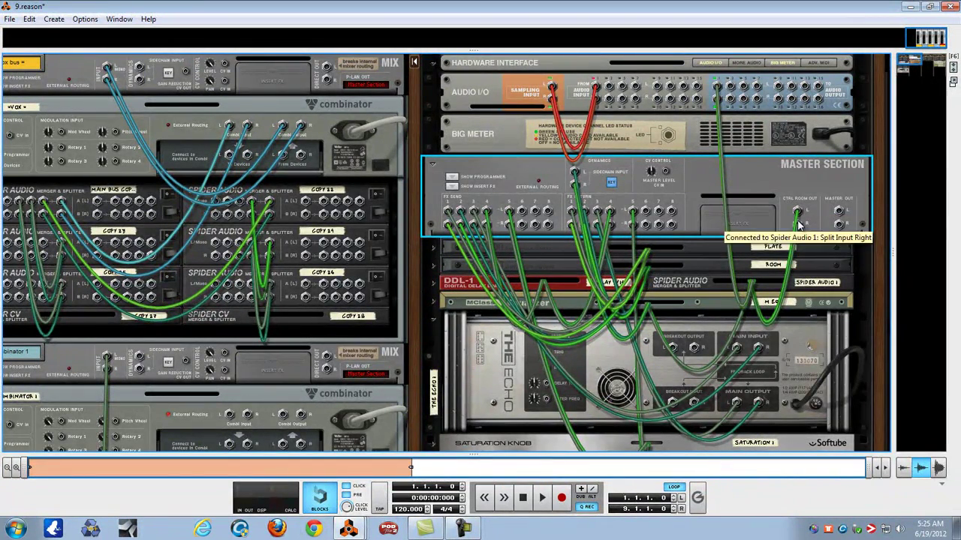
{"action": "key", "text": "Tab"}
{"action": "key", "text": "F5"}
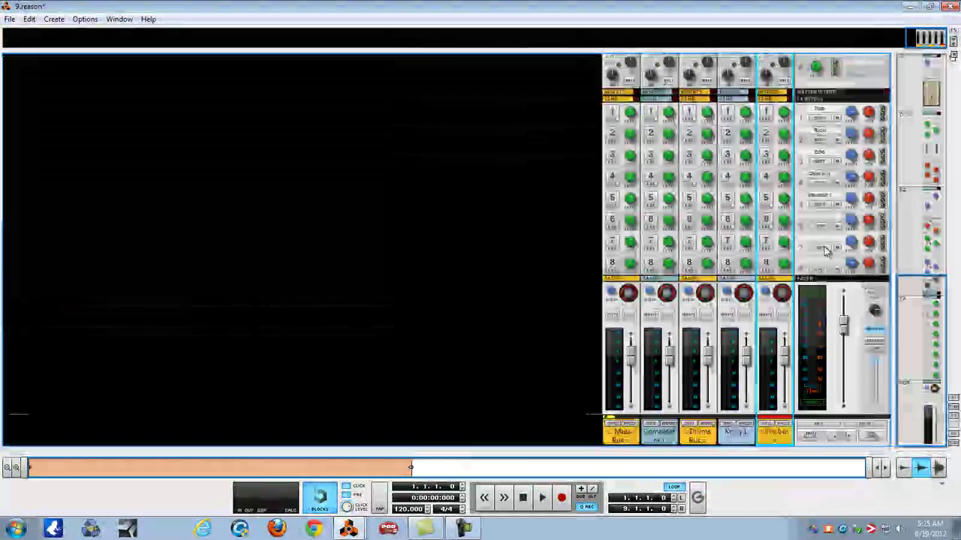
Send the Vox bus to FX 4 (Delay 3/16), set the Control Room source, and adjust its level
{"action": "left_click", "coordinate": [765, 176]}
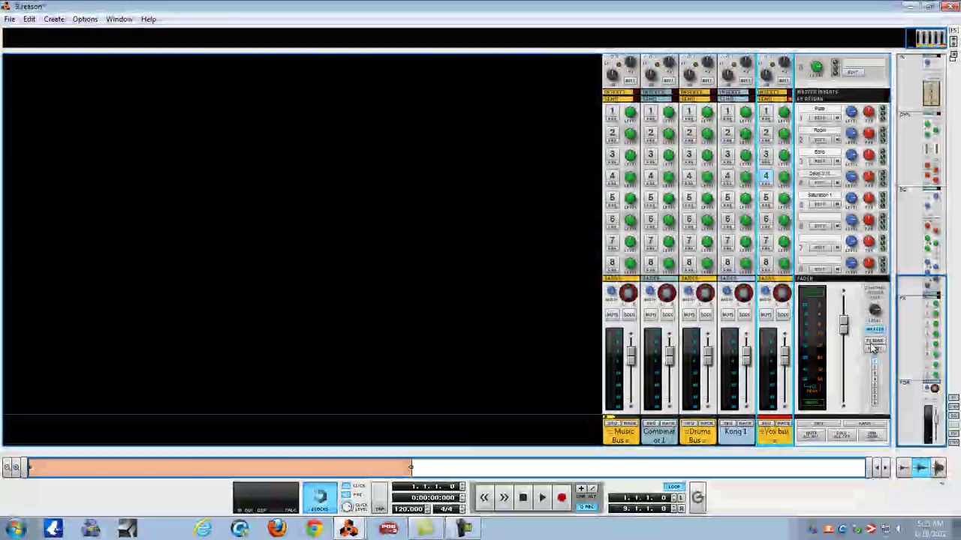
{"action": "left_click", "coordinate": [882, 391]}
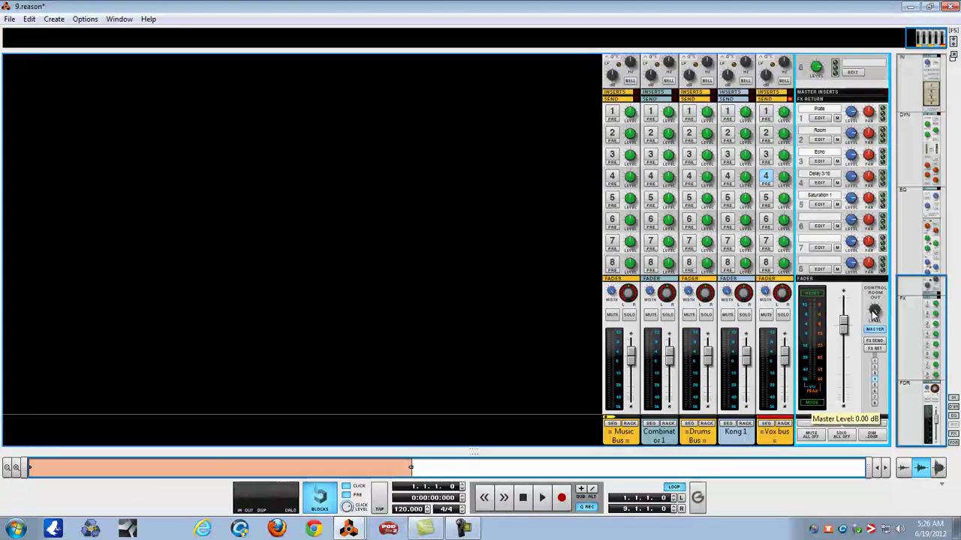
{"action": "left_click_drag", "start_coordinate": [874, 326], "coordinate": [875, 405]}
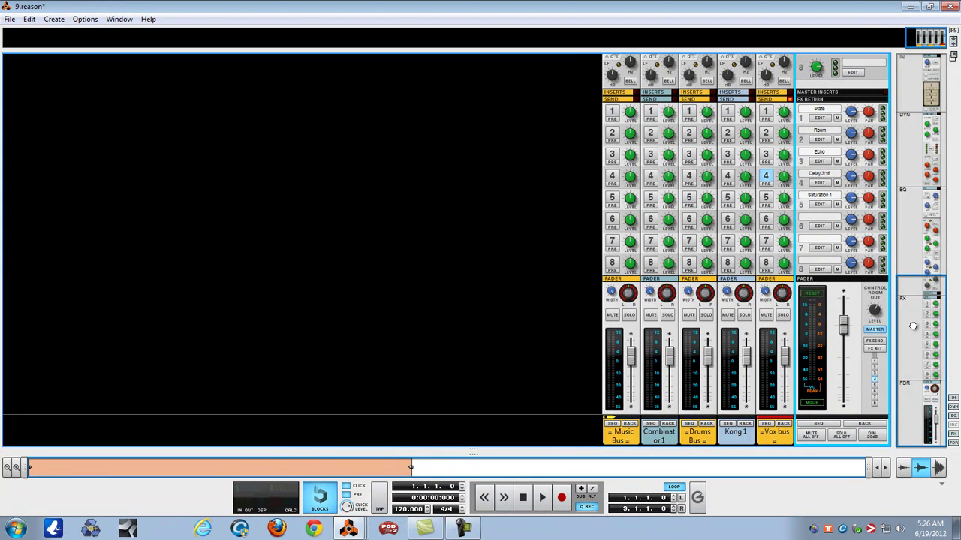
{"action": "left_click_drag", "start_coordinate": [912, 330], "coordinate": [904, 381]}
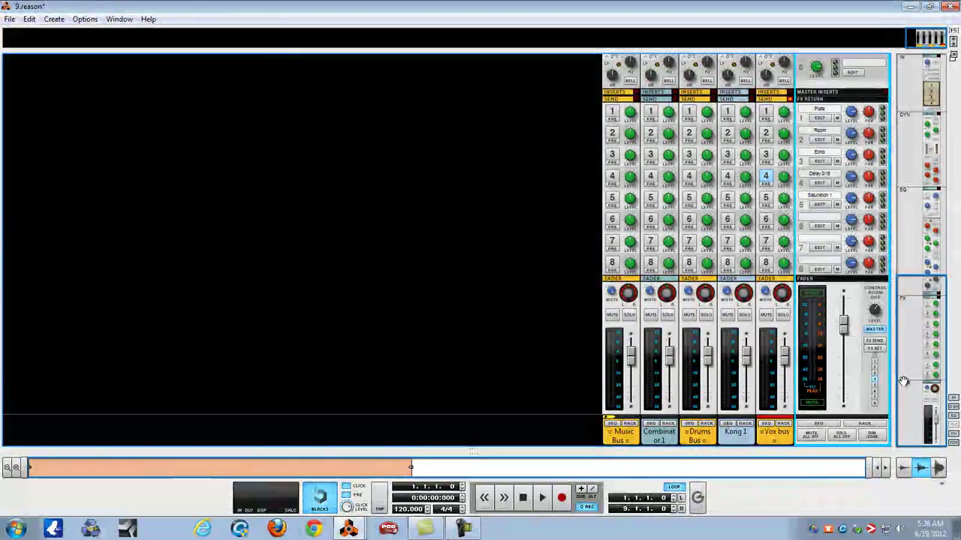
Switch to the full Sequencer with F7, showing Block 1 with the Kong 1 and Combinator 1 tracks
{"action": "scroll", "coordinate": [904, 382], "scroll_direction": "down", "scroll_amount": 3}
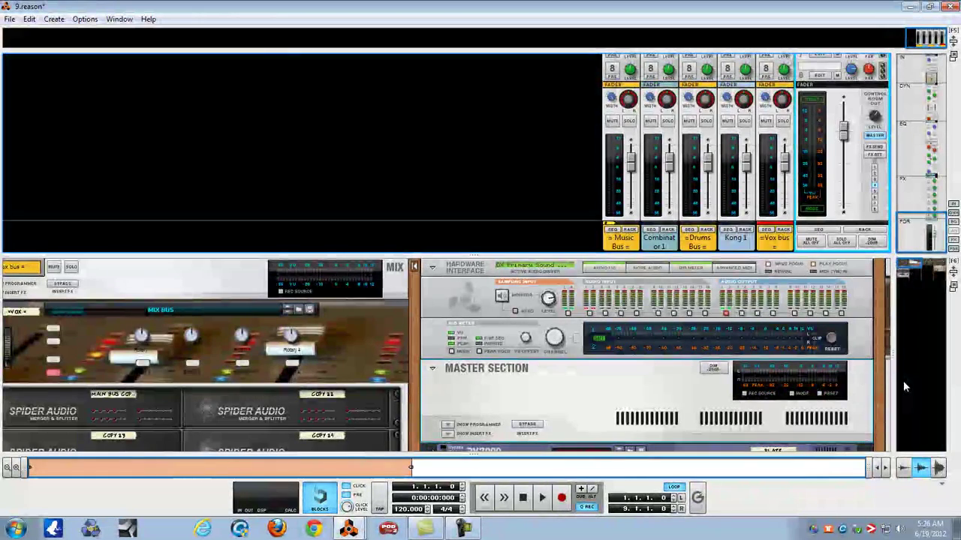
{"action": "key", "text": "F7"}
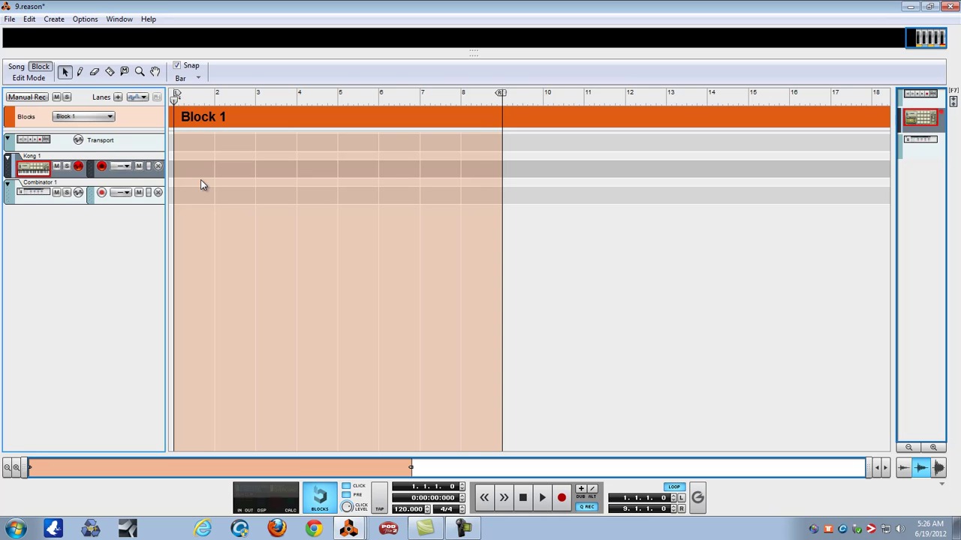
Look through Block 2 and Block 3 from the Blocks list, then return to Block 1
{"action": "left_click", "coordinate": [96, 116]}
{"action": "left_click", "coordinate": [129, 112]}
{"action": "left_click", "coordinate": [111, 119]}
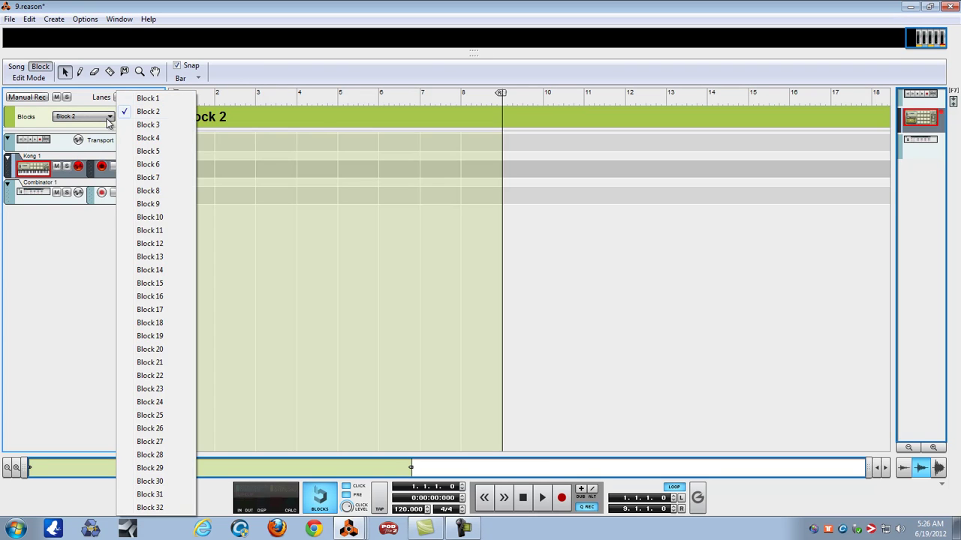
{"action": "left_click", "coordinate": [131, 128]}
{"action": "left_click", "coordinate": [113, 119]}
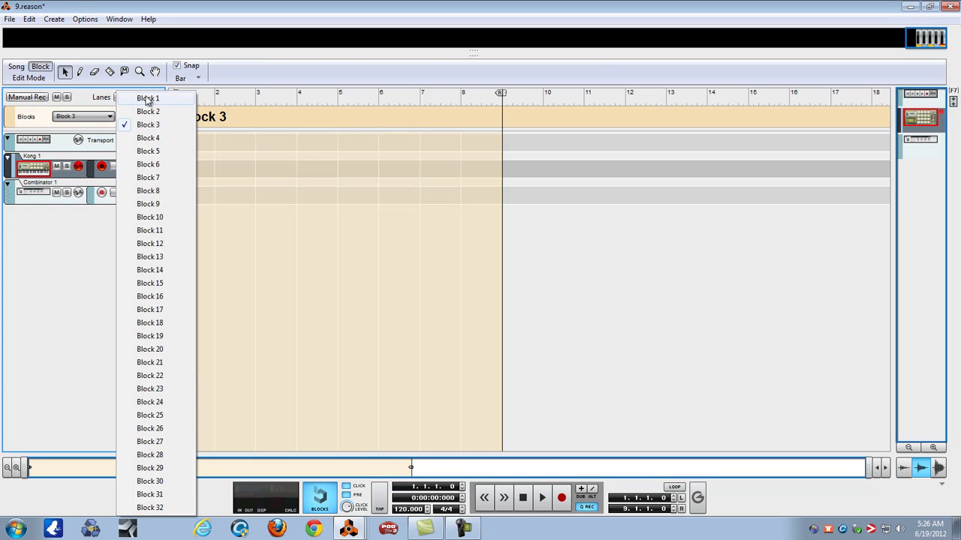
{"action": "left_click", "coordinate": [147, 97]}
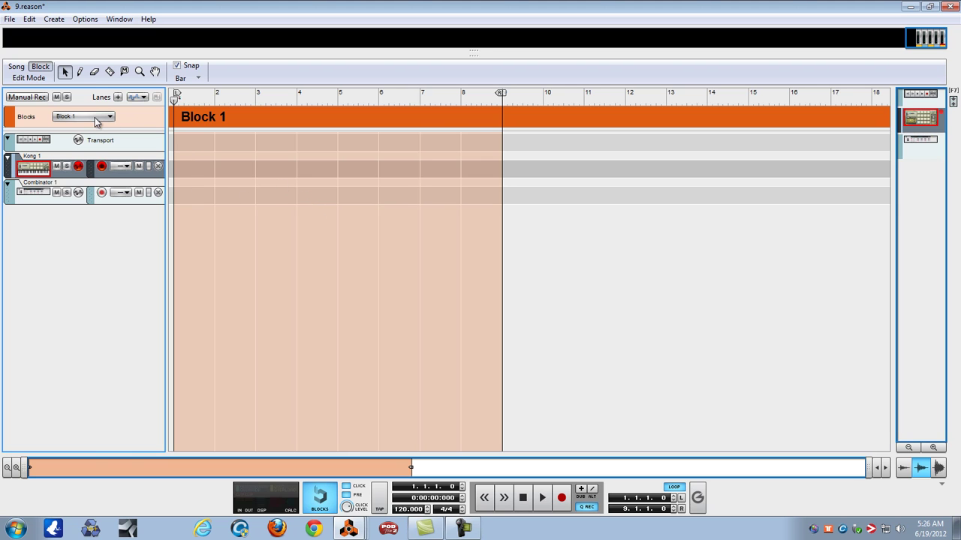
{"action": "left_click", "coordinate": [16, 67]}
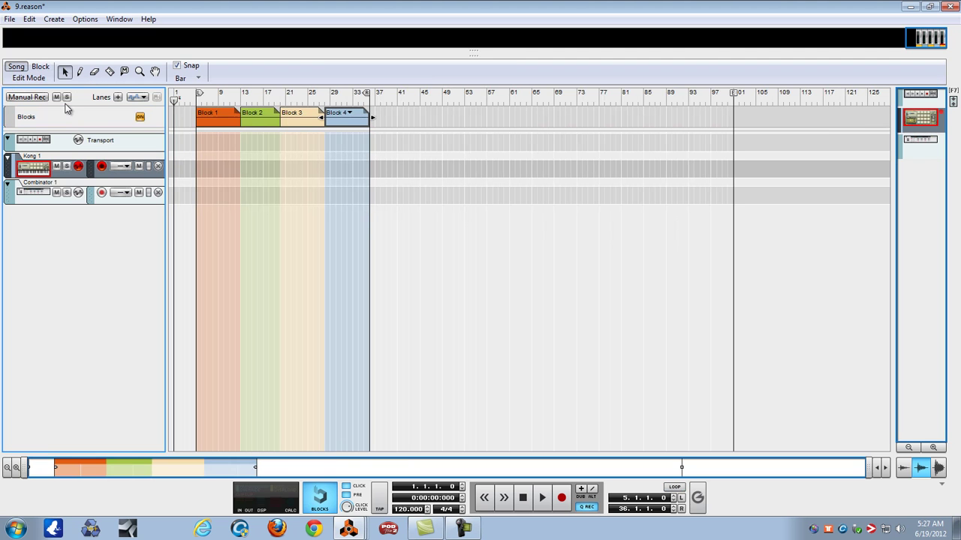